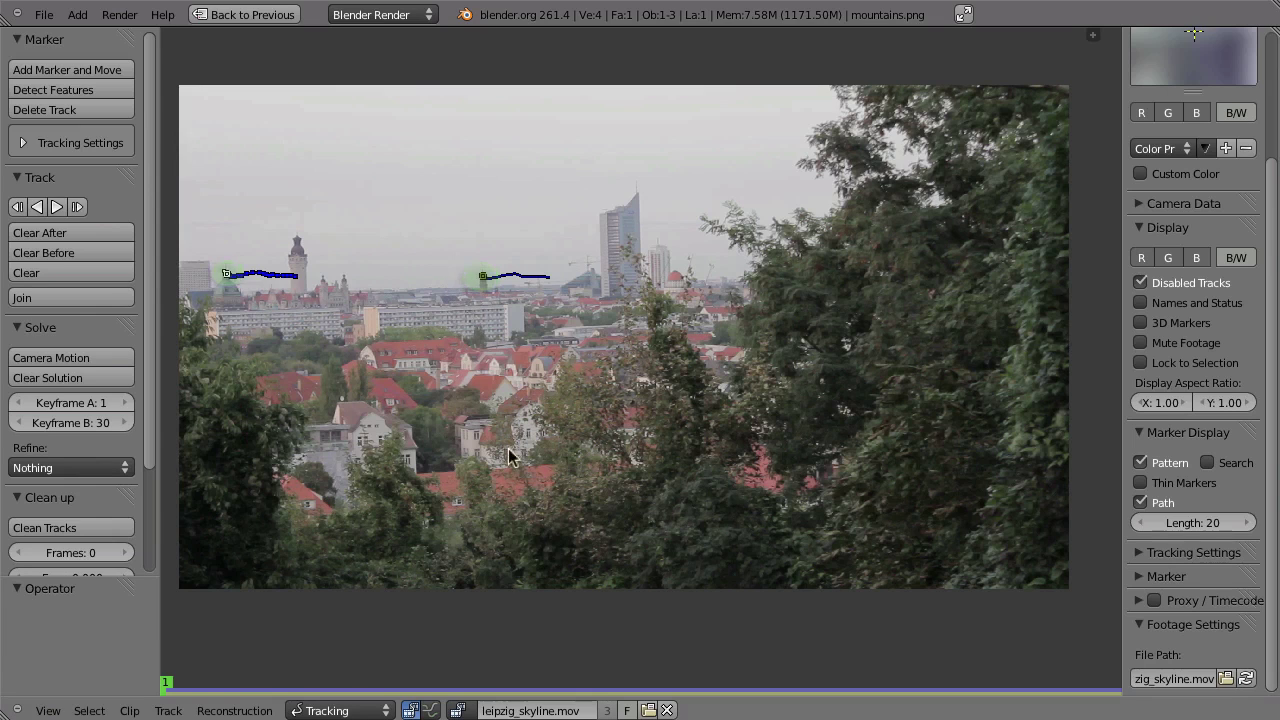
Select the right-hand tracking marker, lock the view to it, and play the clip to watch it
left_click(483, 277)
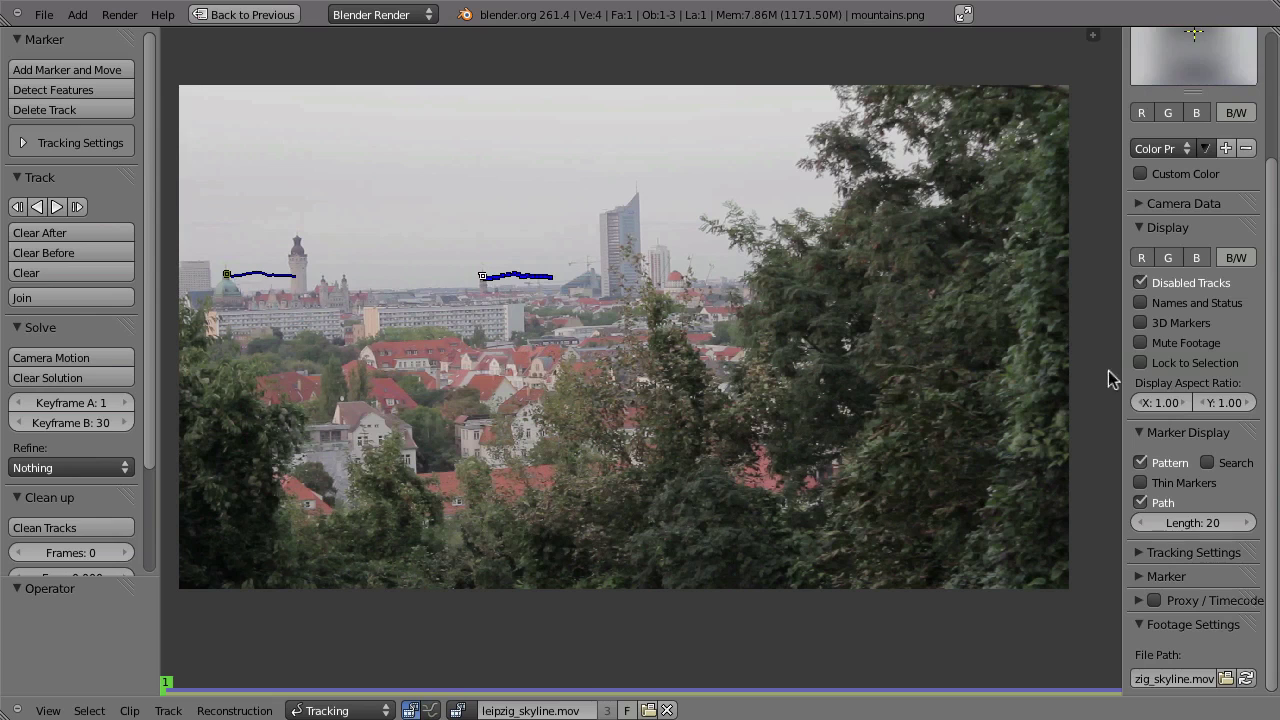
left_click(1140, 362)
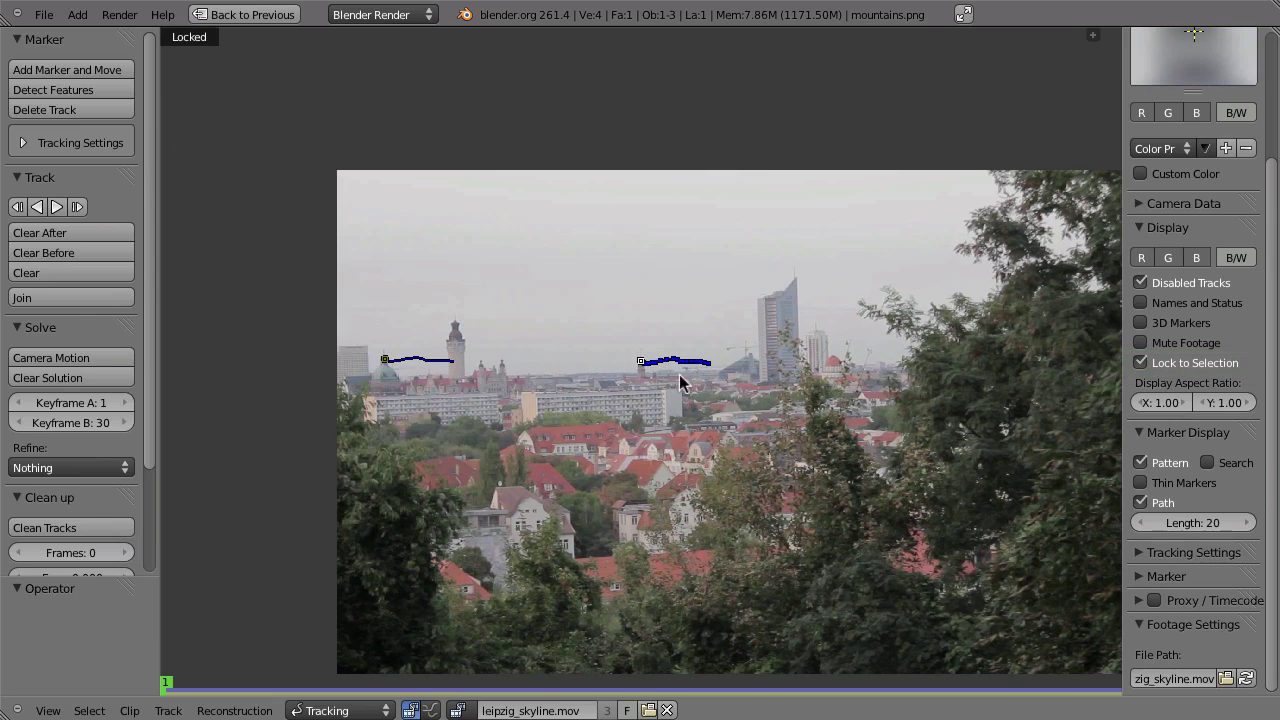
key("alt+a")
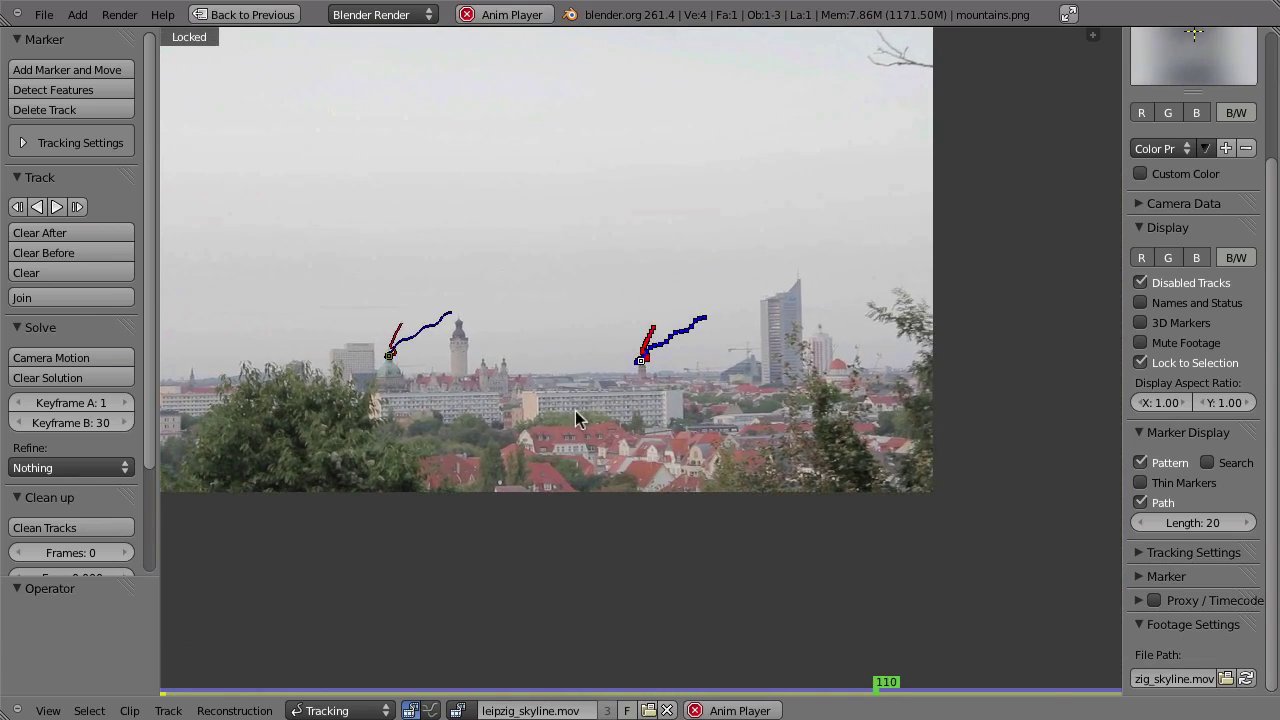
key("Escape")
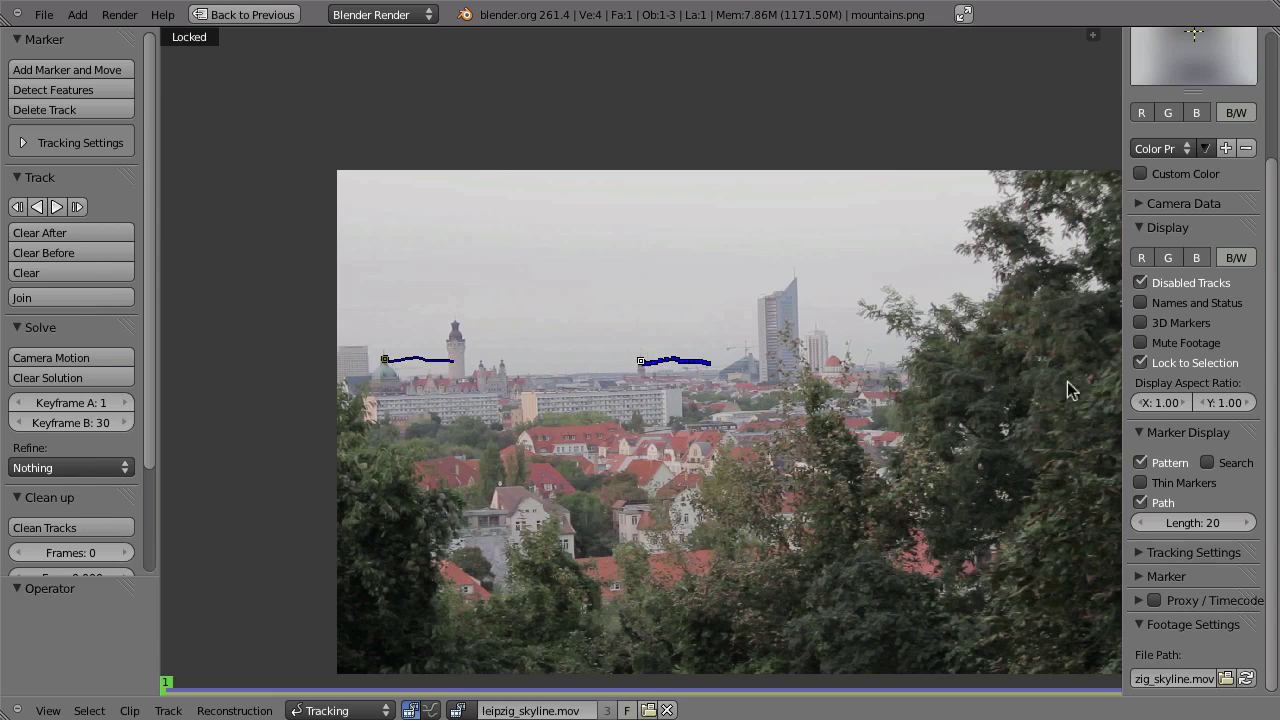
Unlock the view, switch the clip editor to Reconstruction mode, and enable and expand 2D Stabilization
left_click(1141, 363)
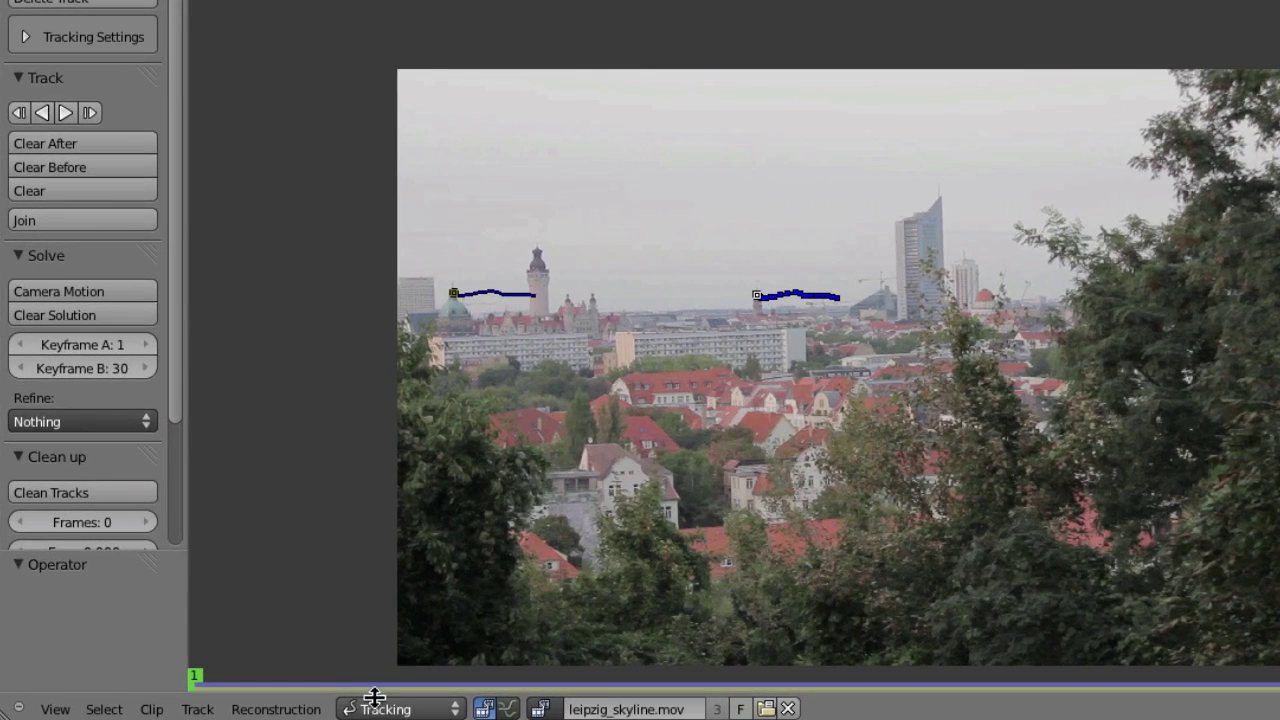
left_click(374, 700)
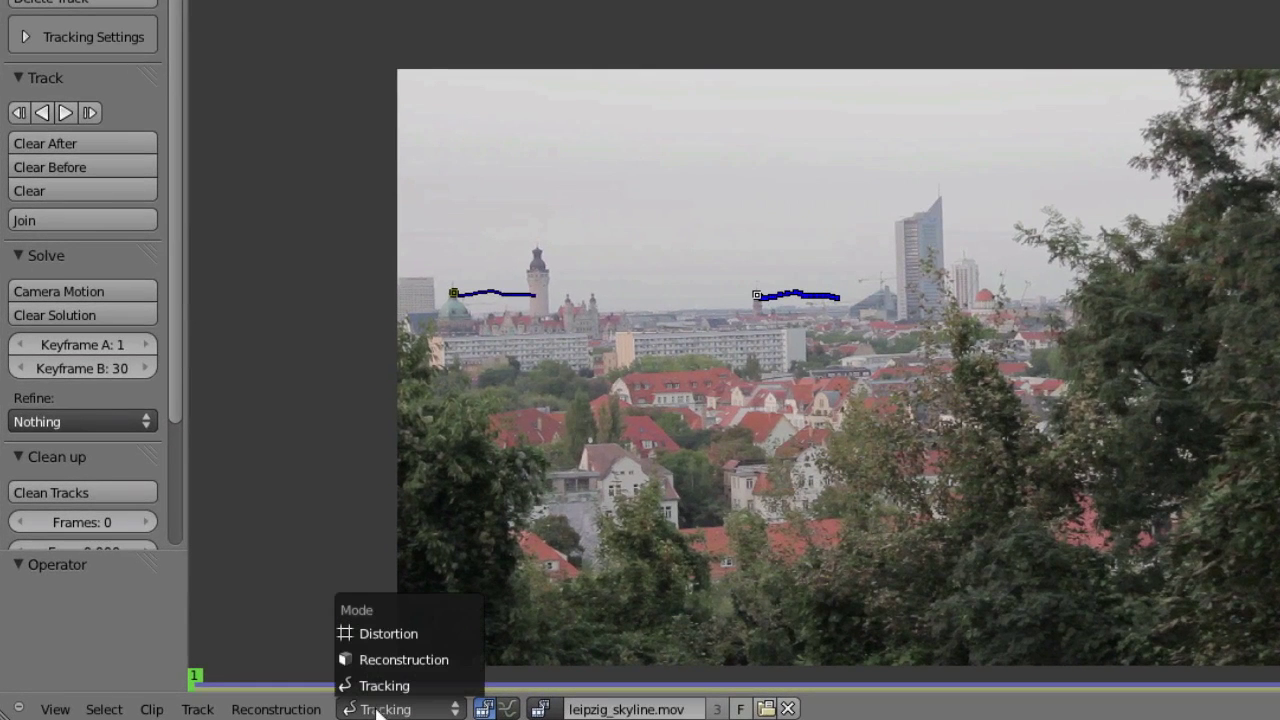
left_click(441, 662)
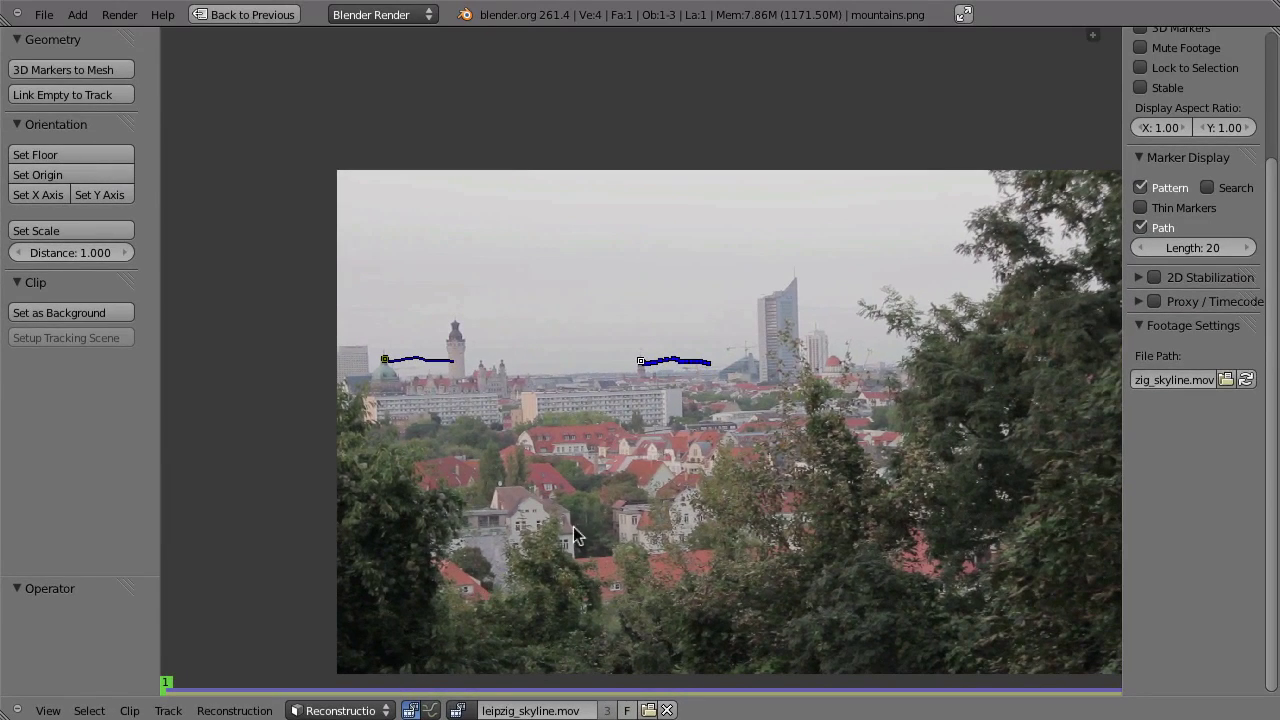
left_click(1154, 277)
left_click(1137, 277)
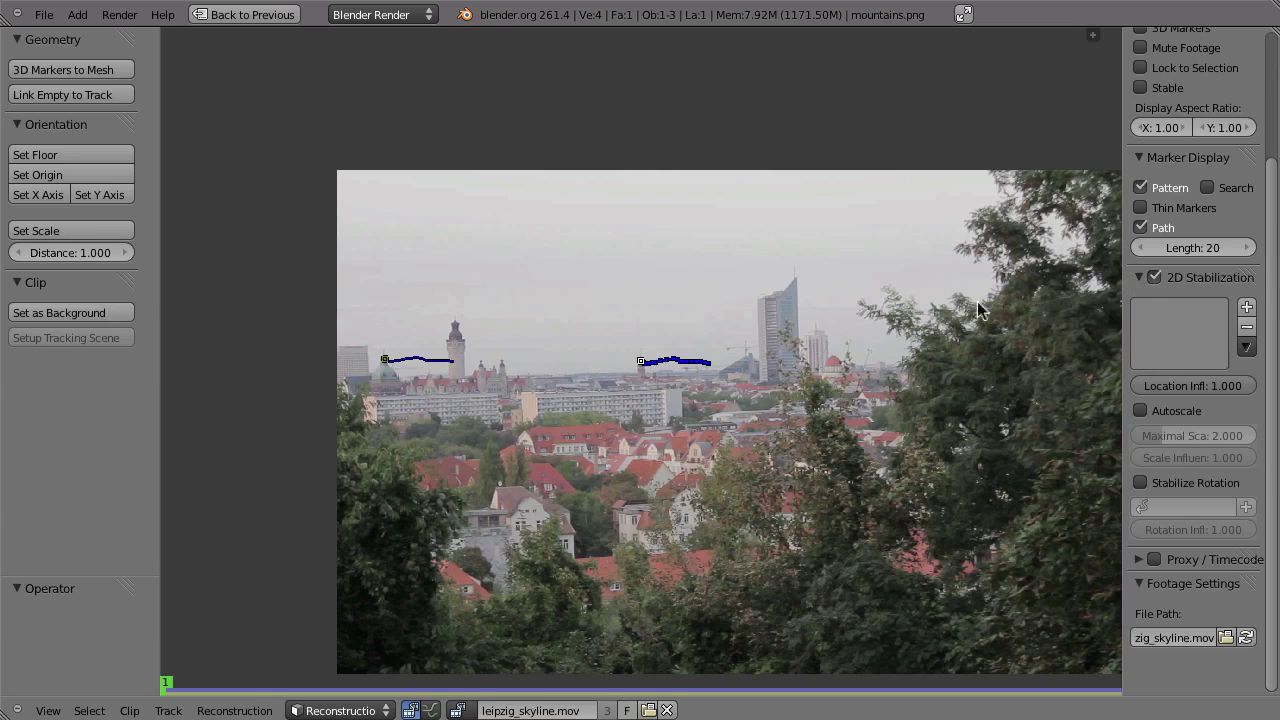
Add the marker 'Track' to the 2D Stabilization track list and play the clip to check it
left_click(1247, 308)
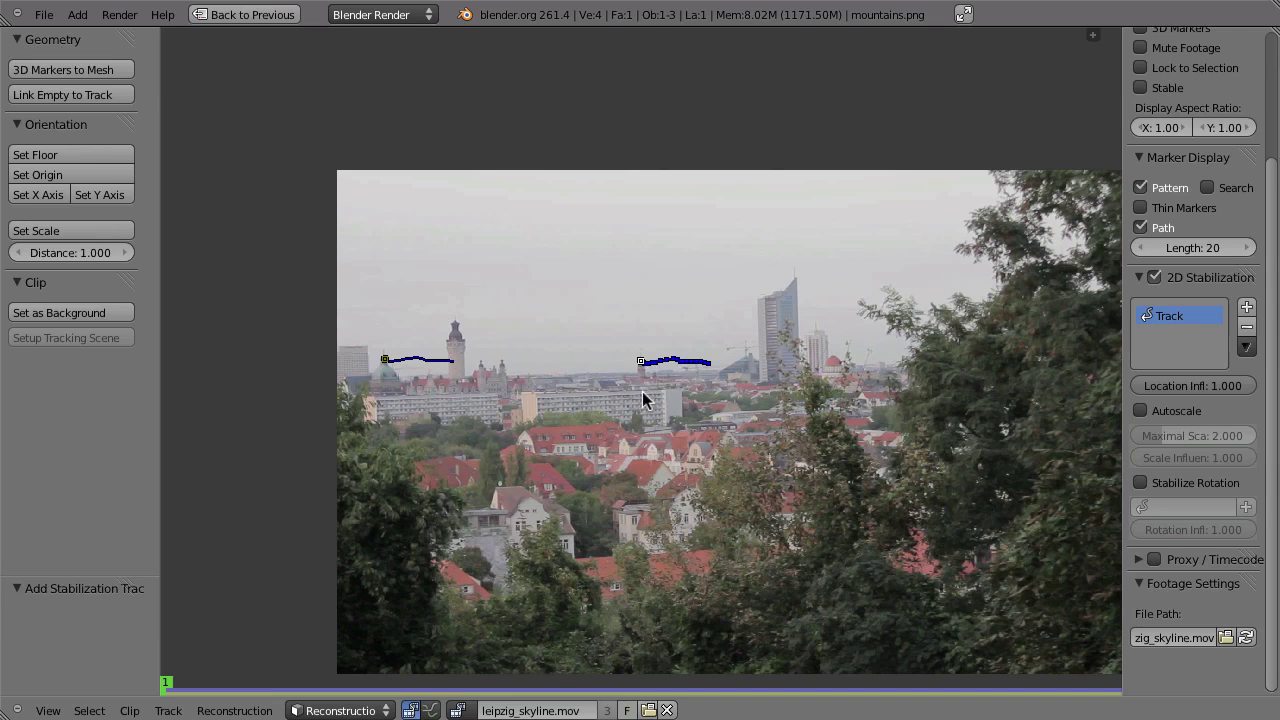
key("alt+a")
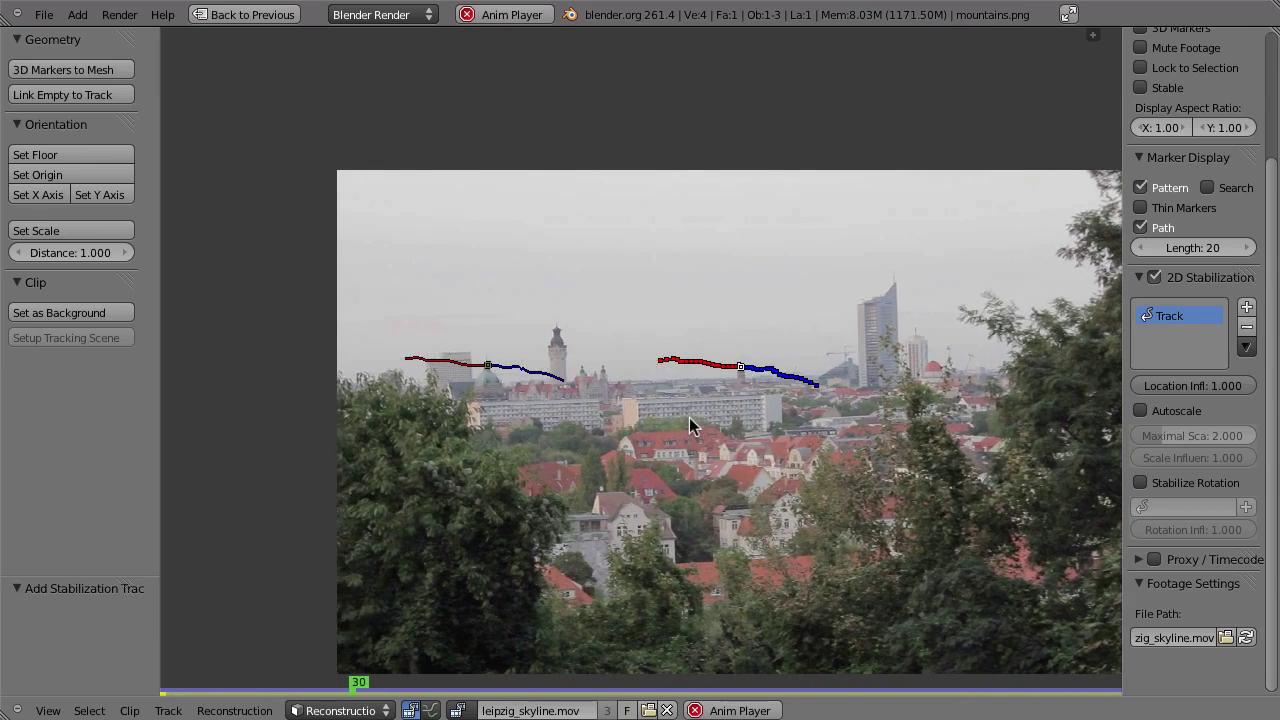
key("Escape")
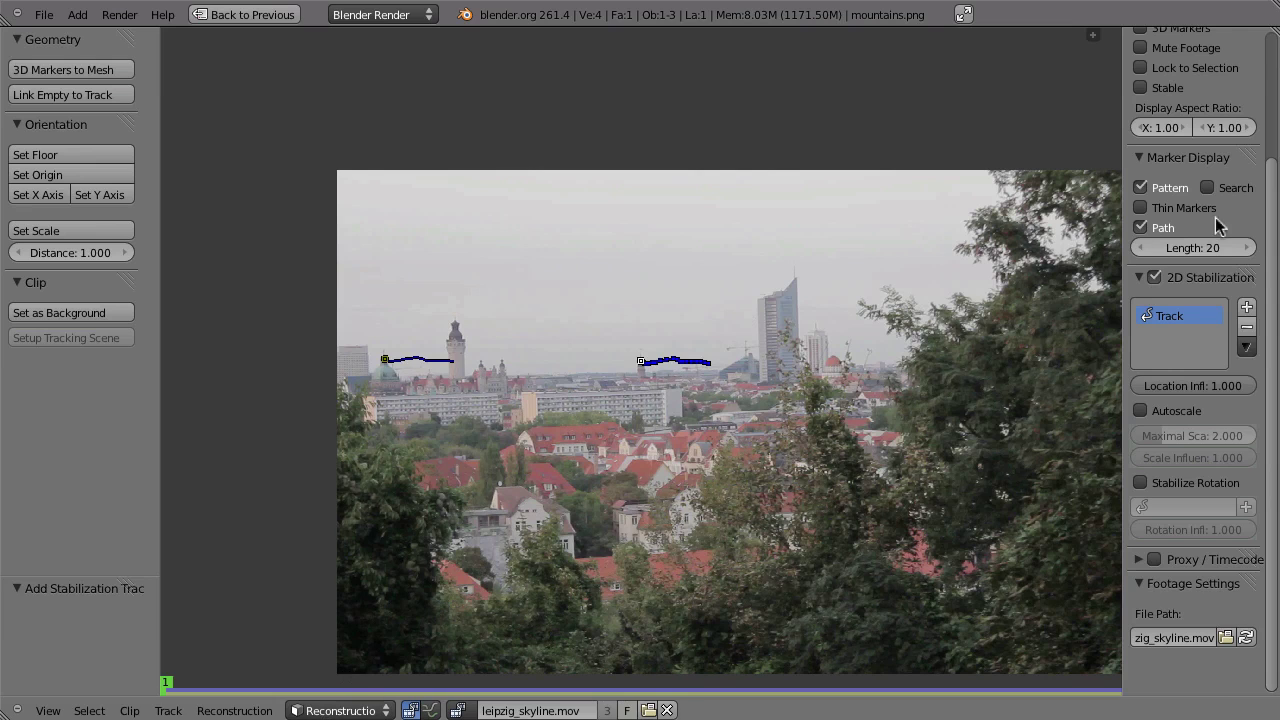
scroll(1135, 180, "up", 4)
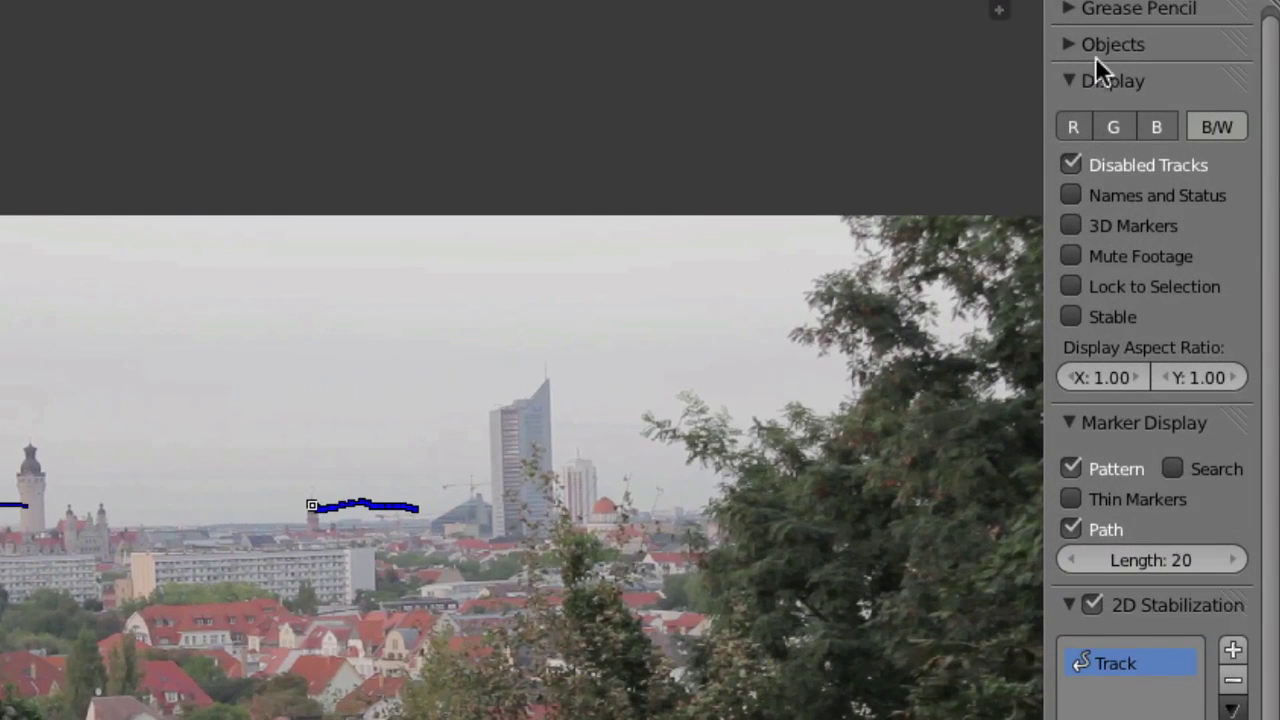
Turn on the Stable display, zoom out, and play the skyline clip stabilized
left_click(1071, 316)
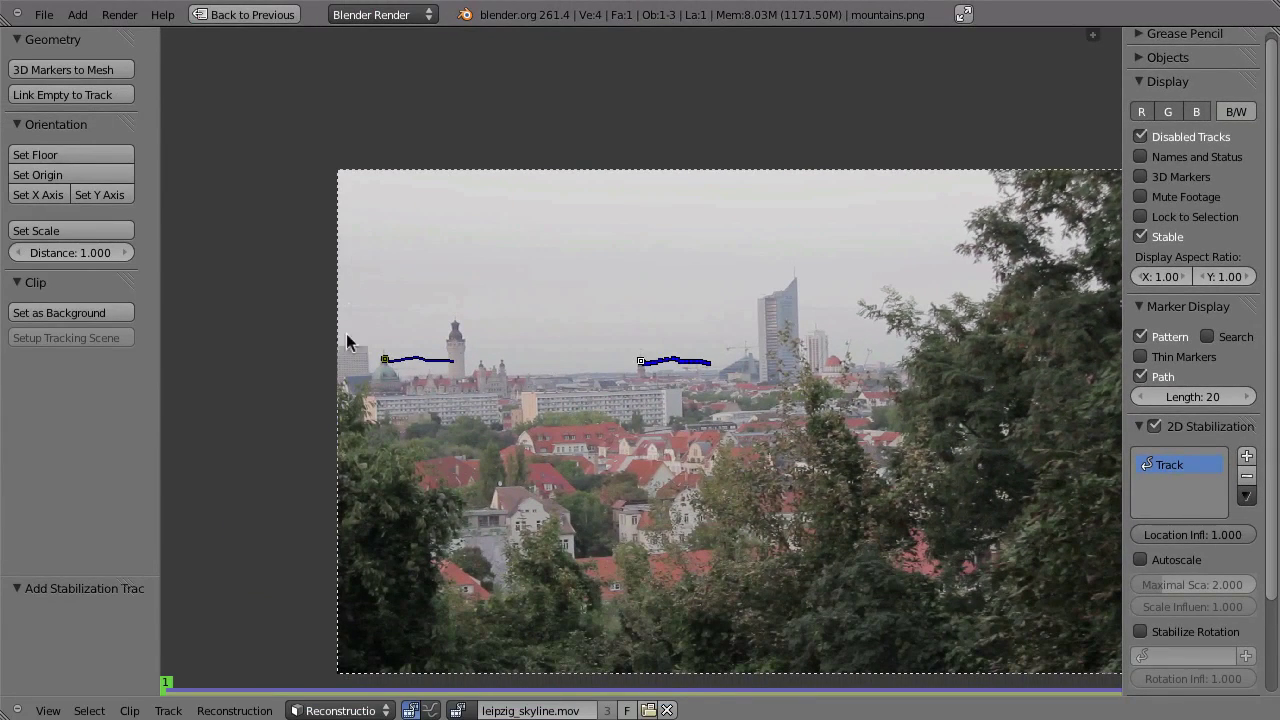
scroll(643, 465, "down", 1)
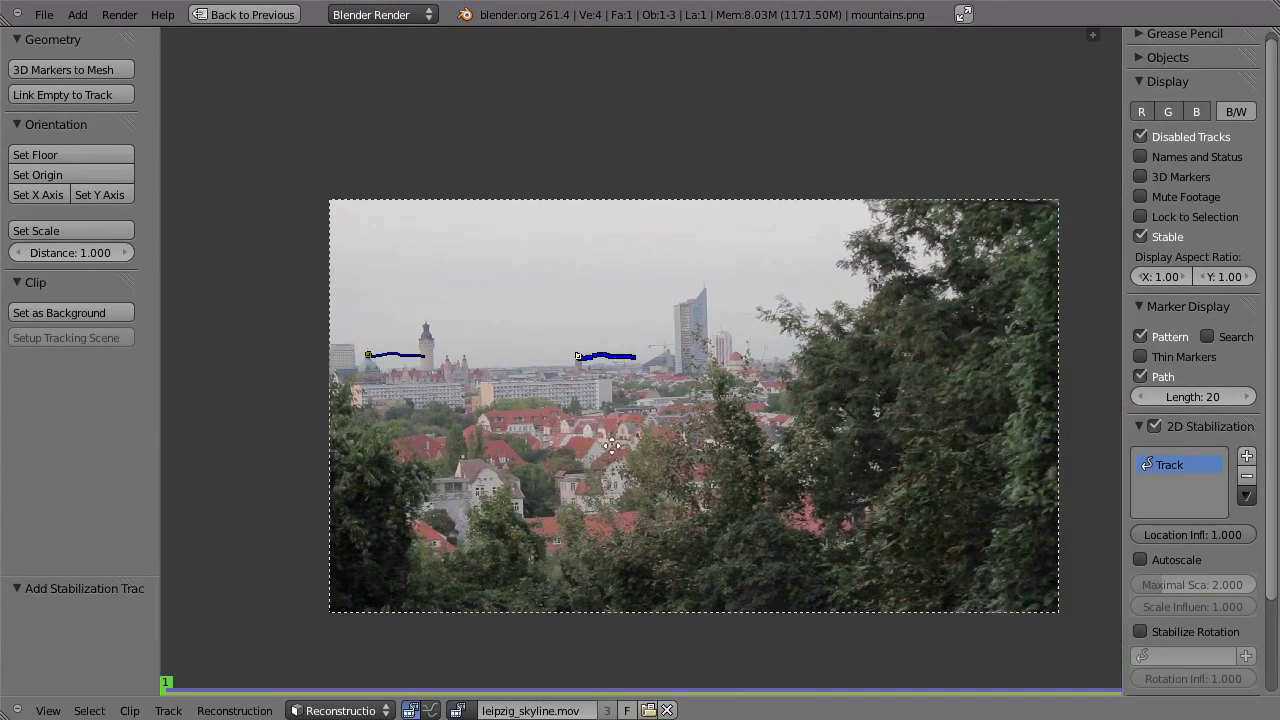
key("alt+a")
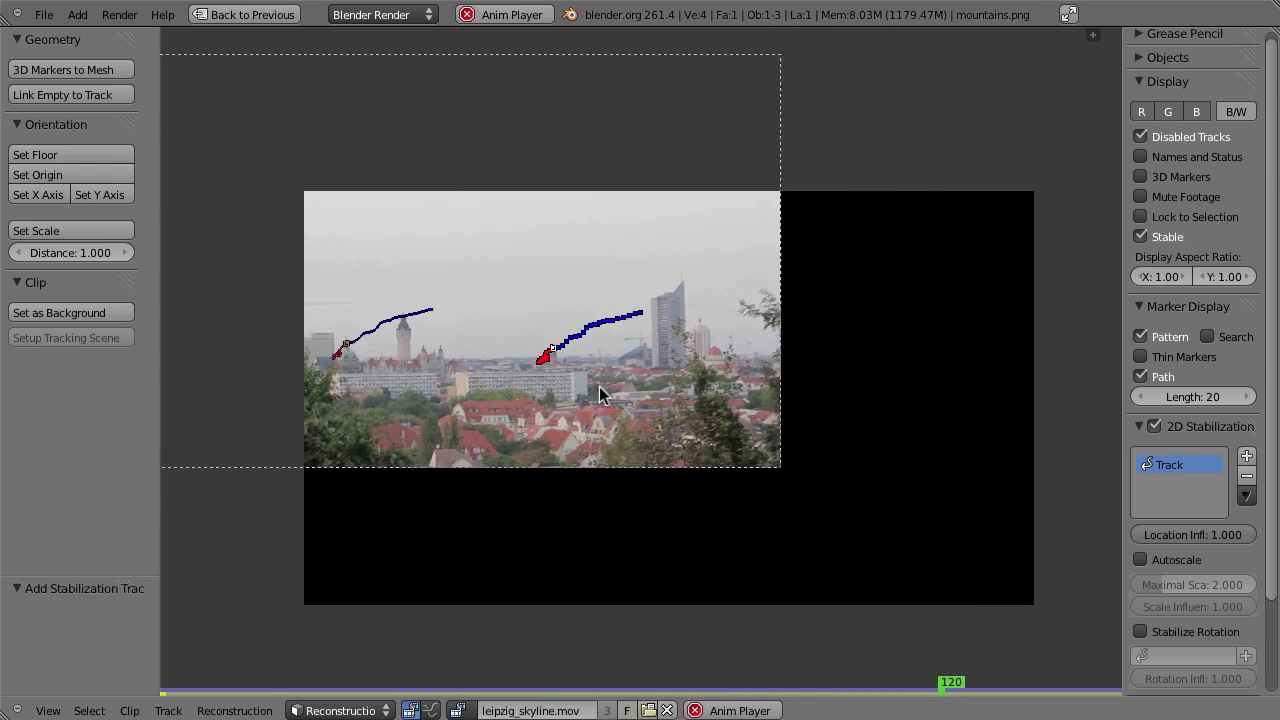
Set the stabilization Location Influence to 0.213 and scrub through frames to review the partial compensation
key("Escape")
left_click_drag(175, 690, 572, 681)
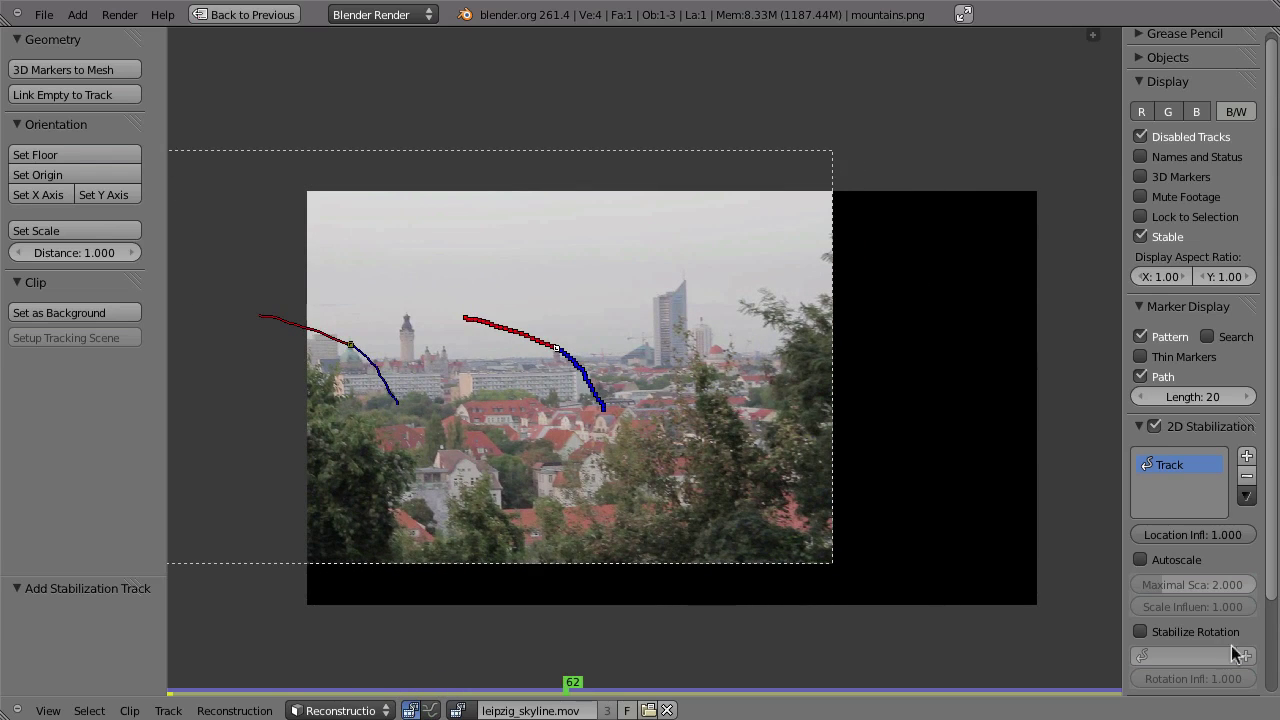
left_click_drag(1244, 535, 1148, 541)
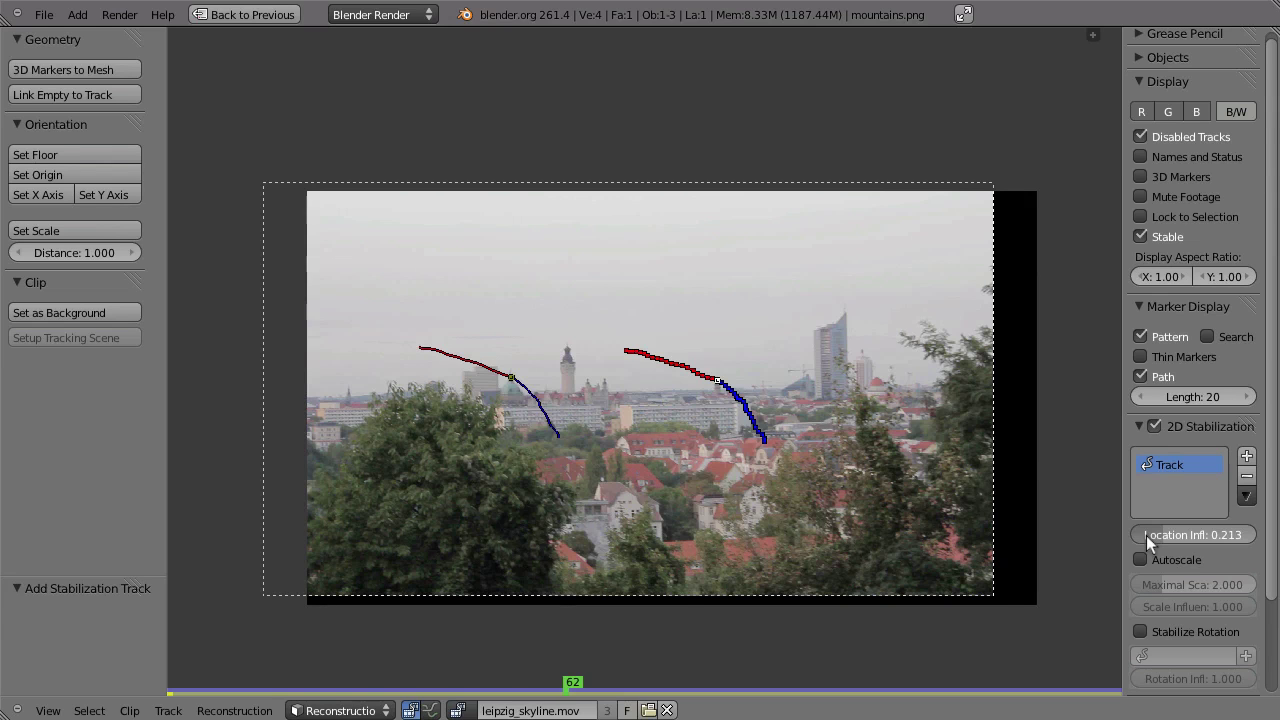
left_click_drag(1146, 536, 1146, 536)
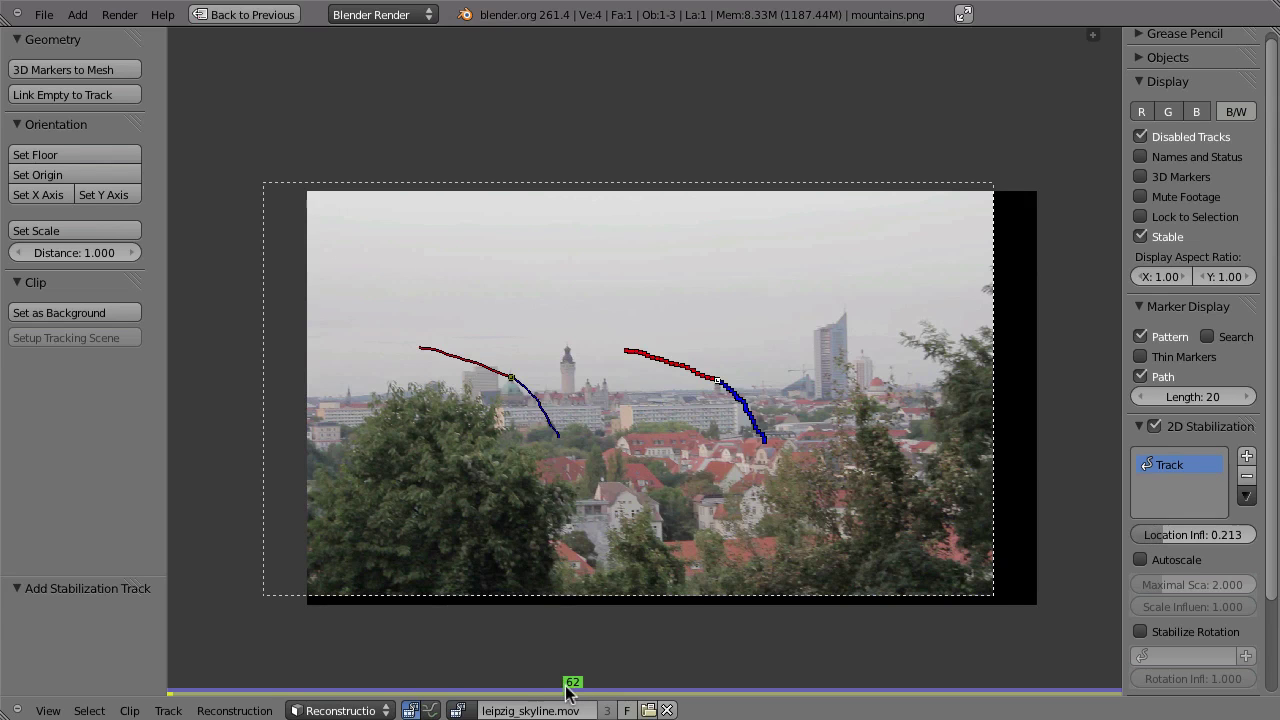
left_click_drag(572, 686, 933, 690)
left_click_drag(745, 649, 1071, 403)
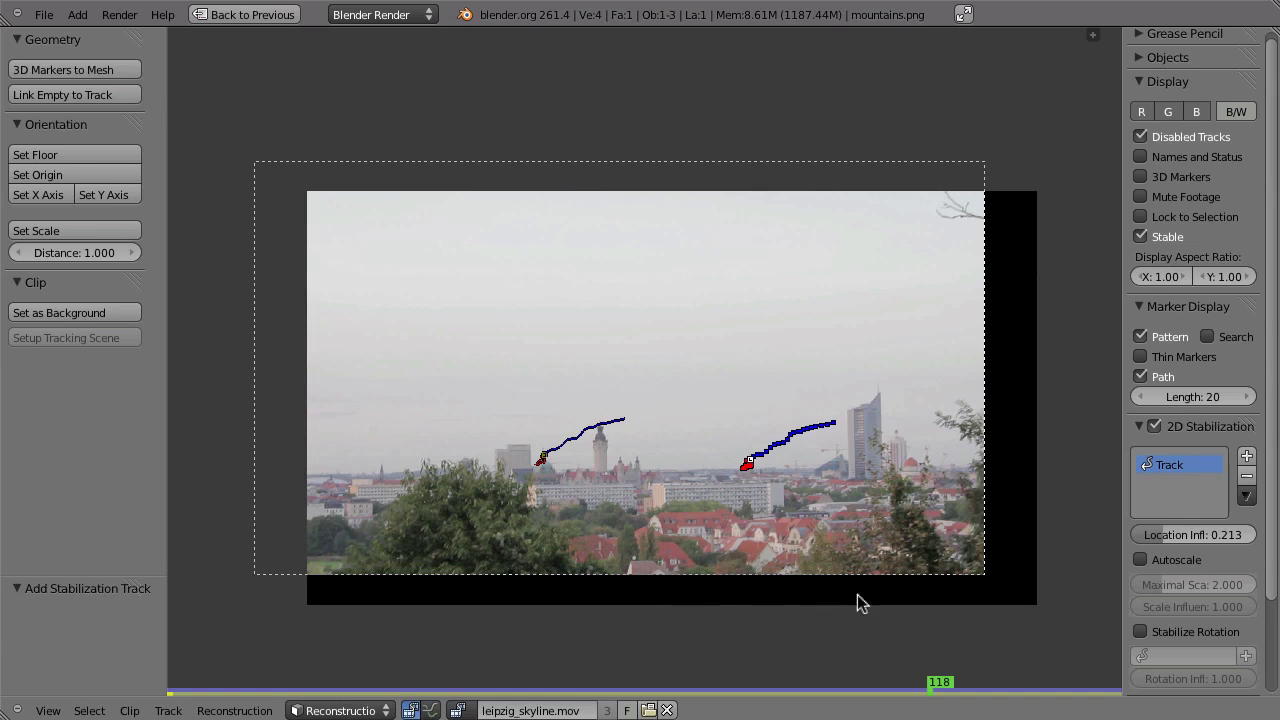
Enable Autoscale and scrub to frame 99 to check how the footage fills the frame
left_click(1141, 561)
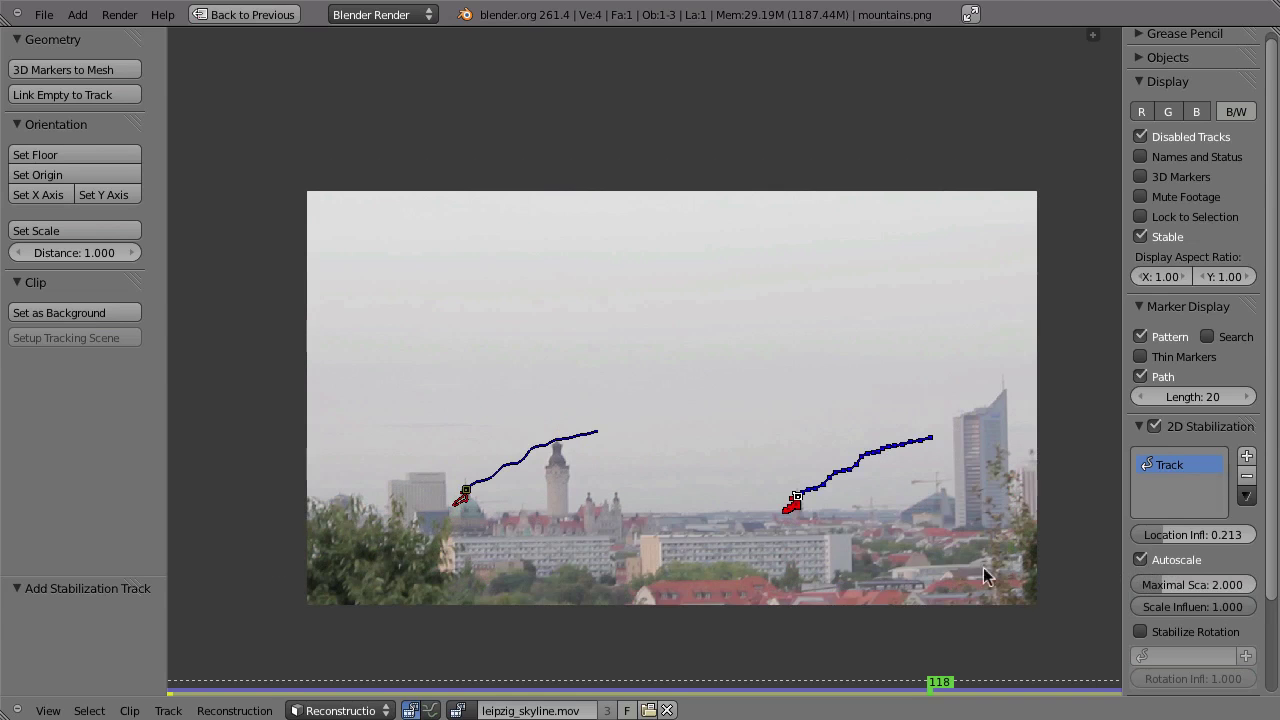
scroll(716, 533, "down", 5)
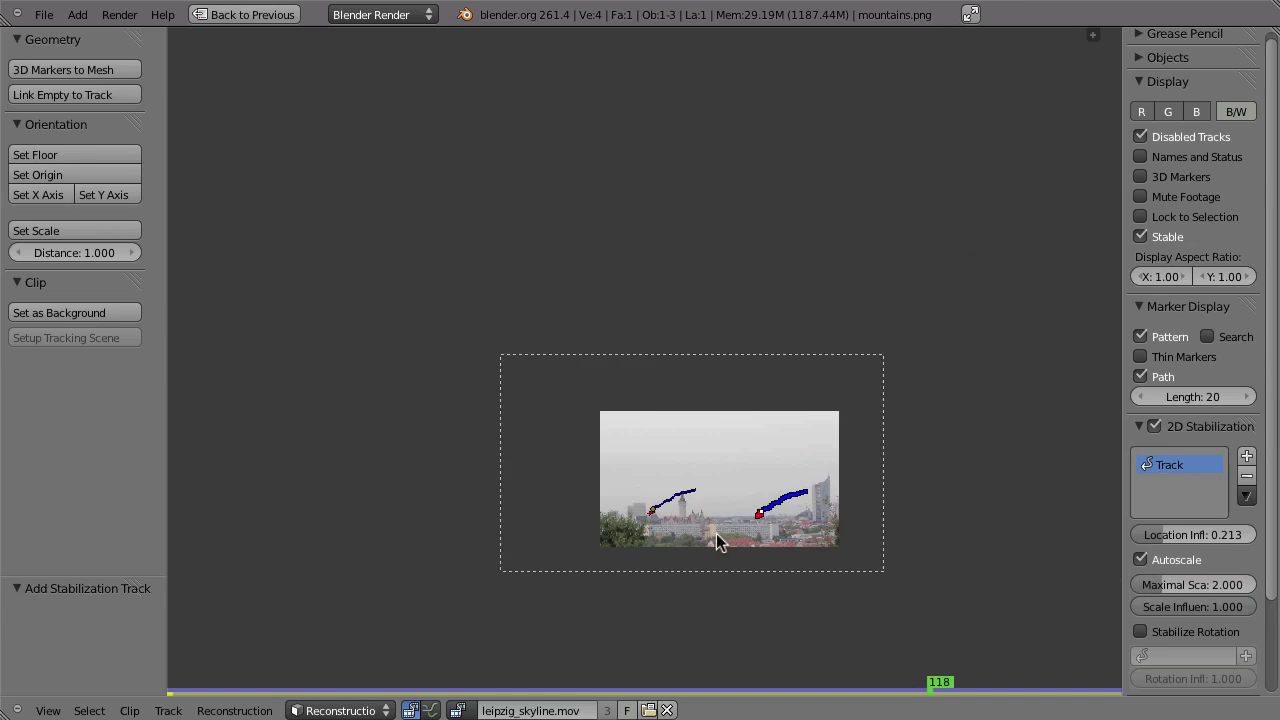
left_click_drag(943, 692, 1050, 692)
left_click_drag(607, 690, 813, 692)
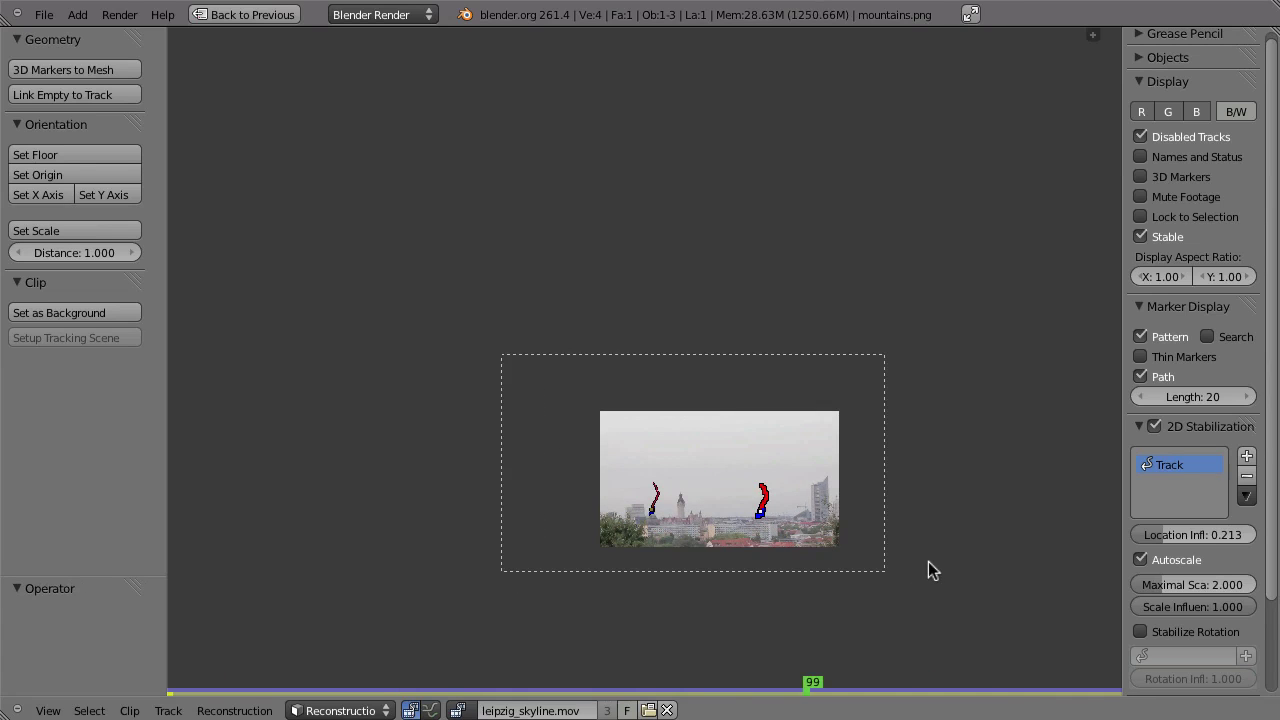
Widen the sidebar, recentre the footage, and cap Autoscale's Maximal Scale at 1.264
left_click_drag(1122, 560, 1079, 561)
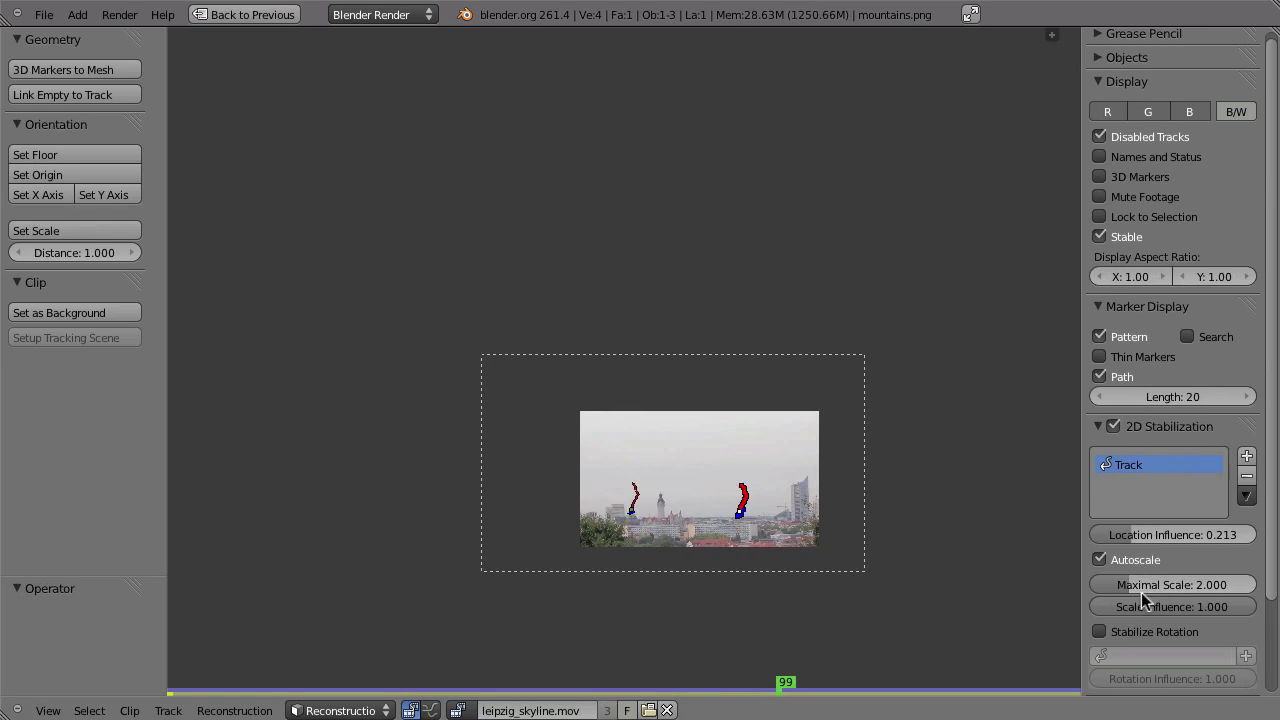
scroll(906, 537, "up", 1)
middle_click_drag(883, 591, 866, 436)
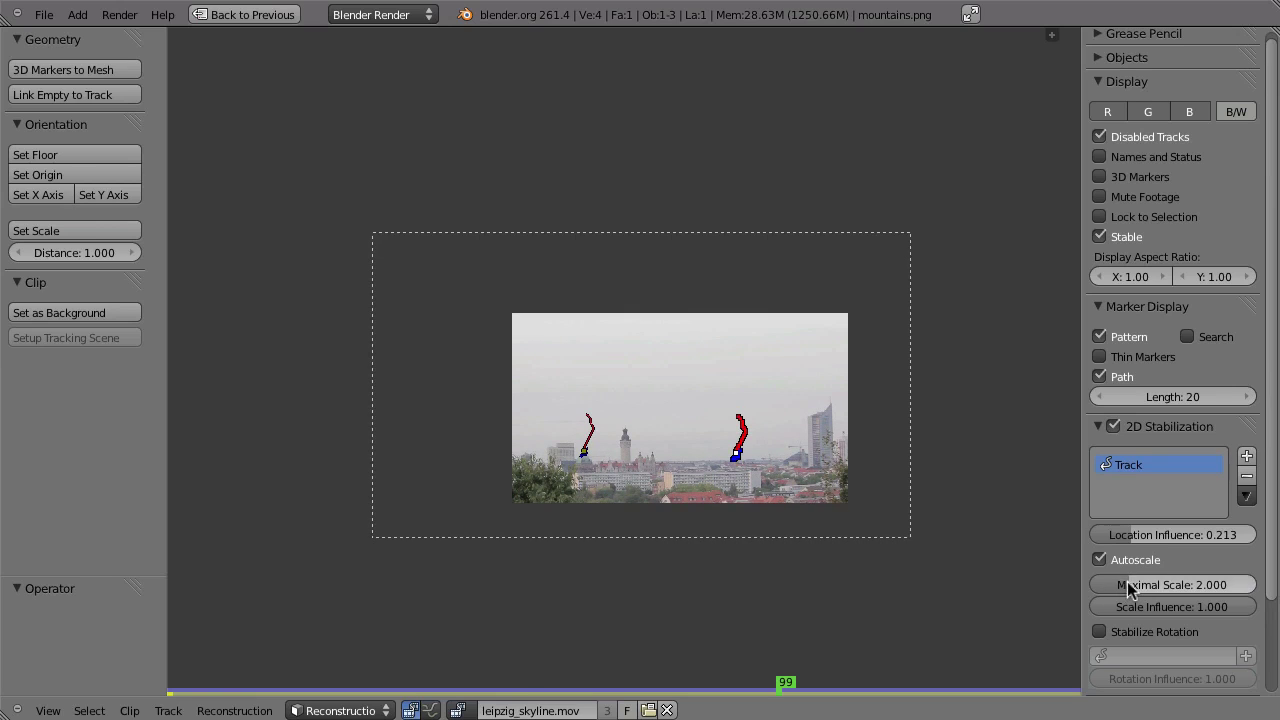
left_click_drag(1127, 583, 996, 580)
left_click_drag(786, 687, 1080, 688)
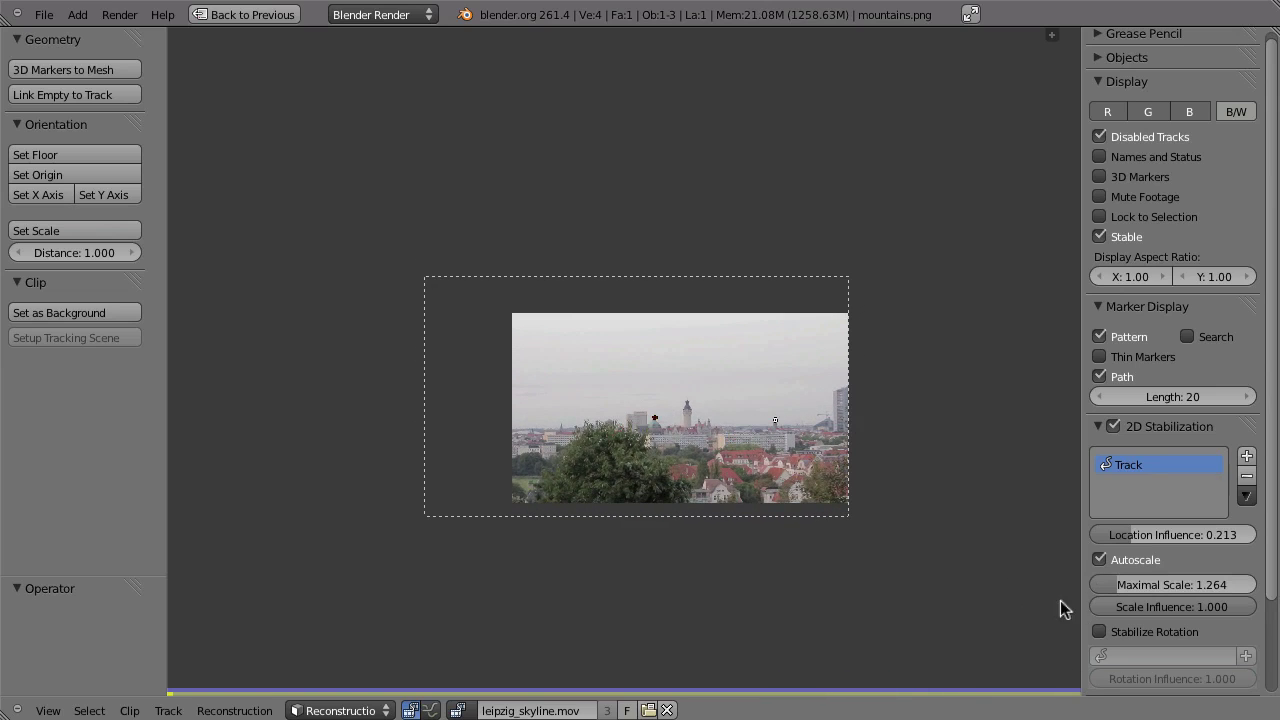
key("alt+a")
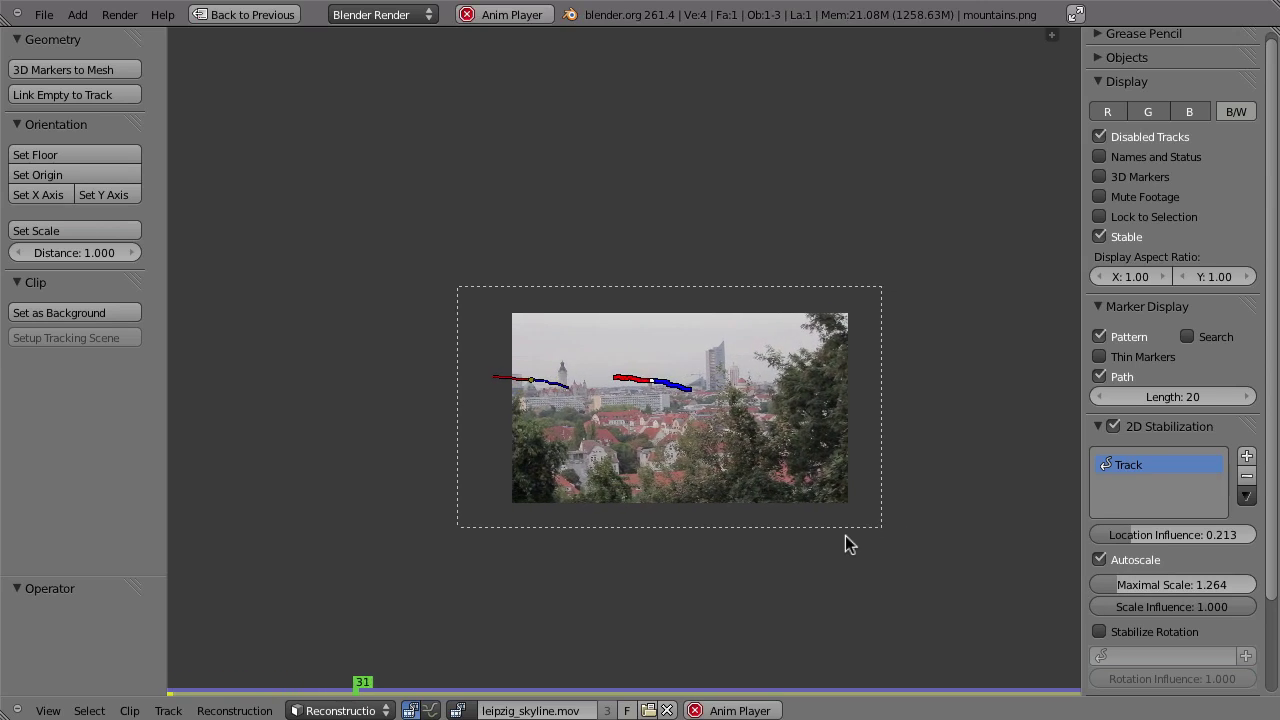
key("Escape")
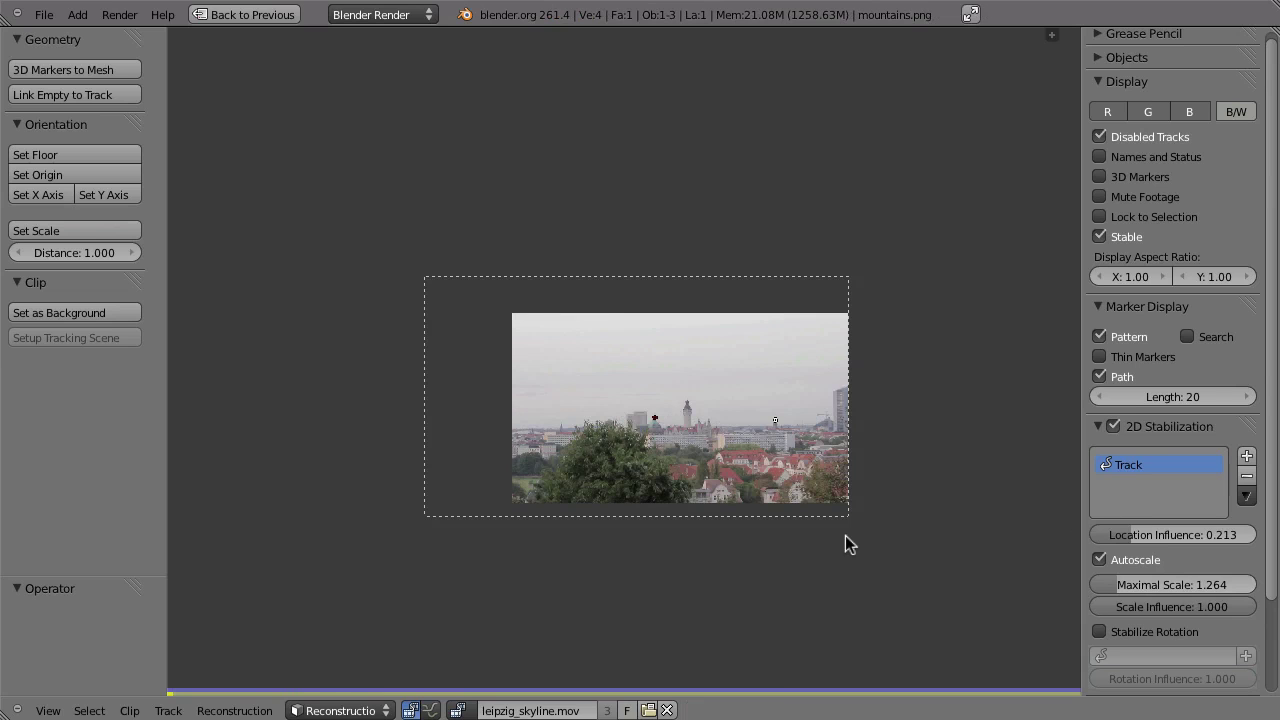
scroll(739, 379, "up", 1)
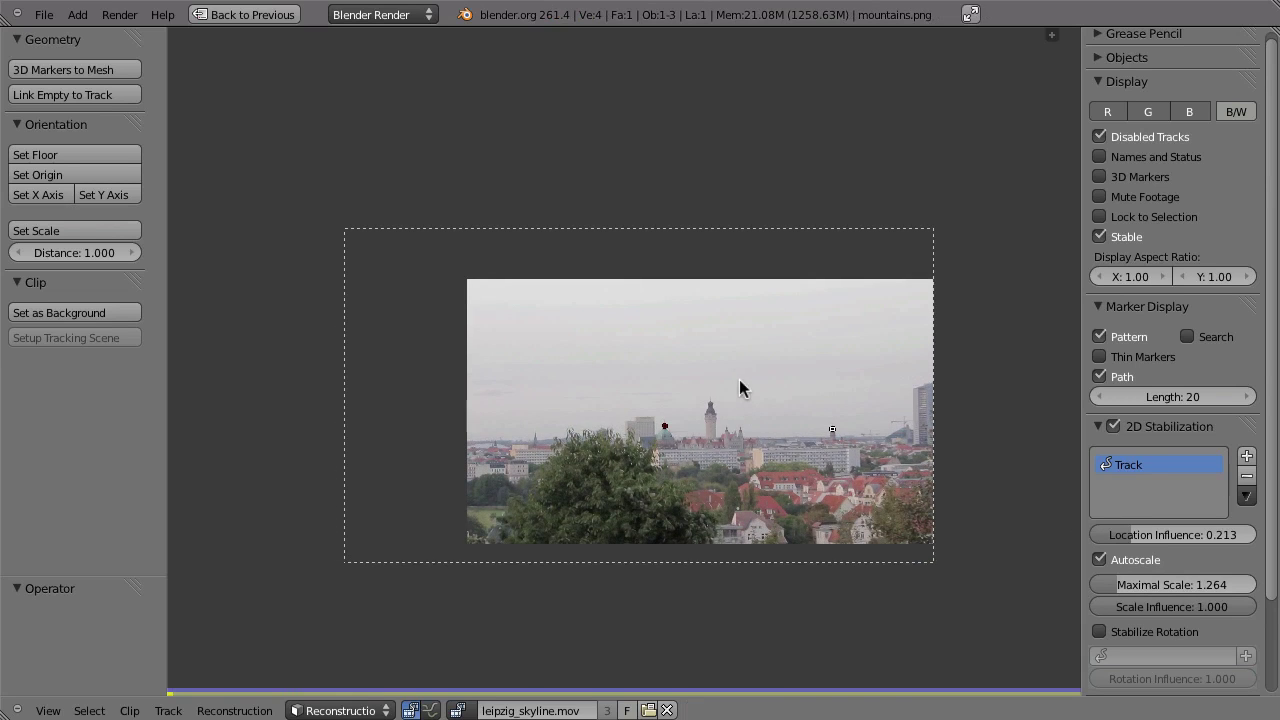
scroll(750, 396, "up", 1)
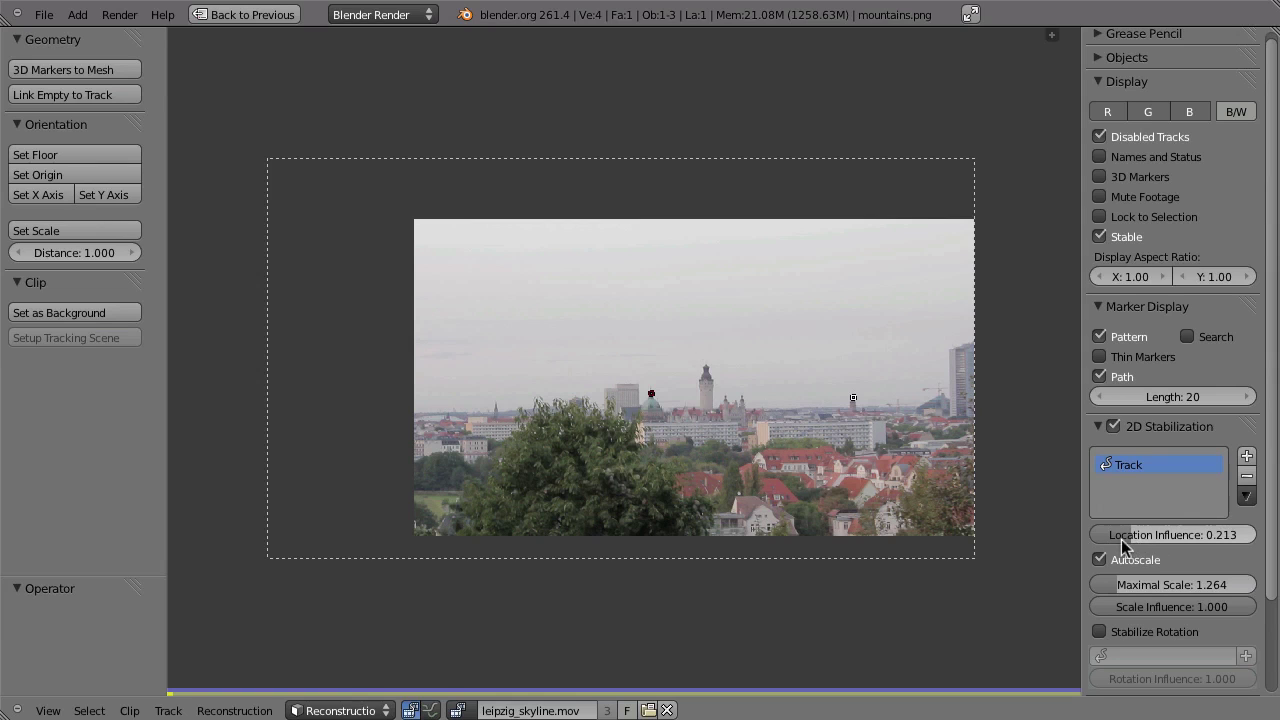
Lower Location Influence, play back to check, then reduce it further to about 0.02
left_click_drag(1124, 531, 863, 555)
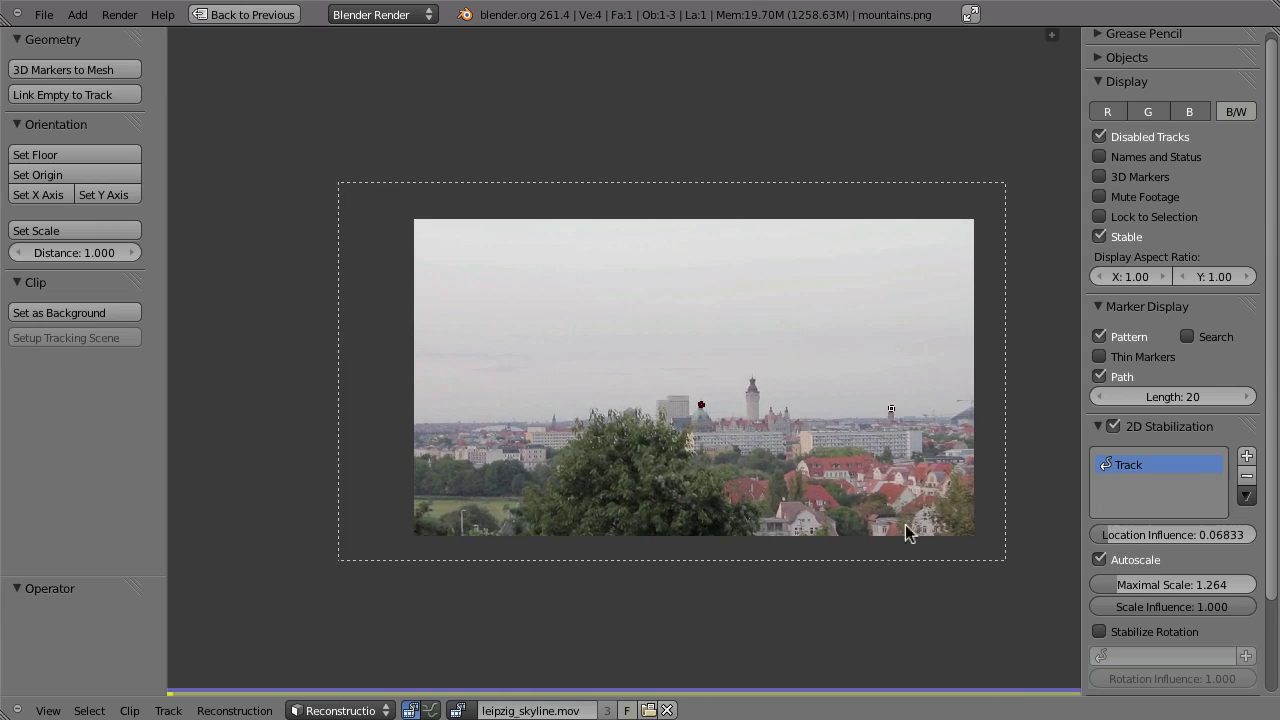
key("alt+a")
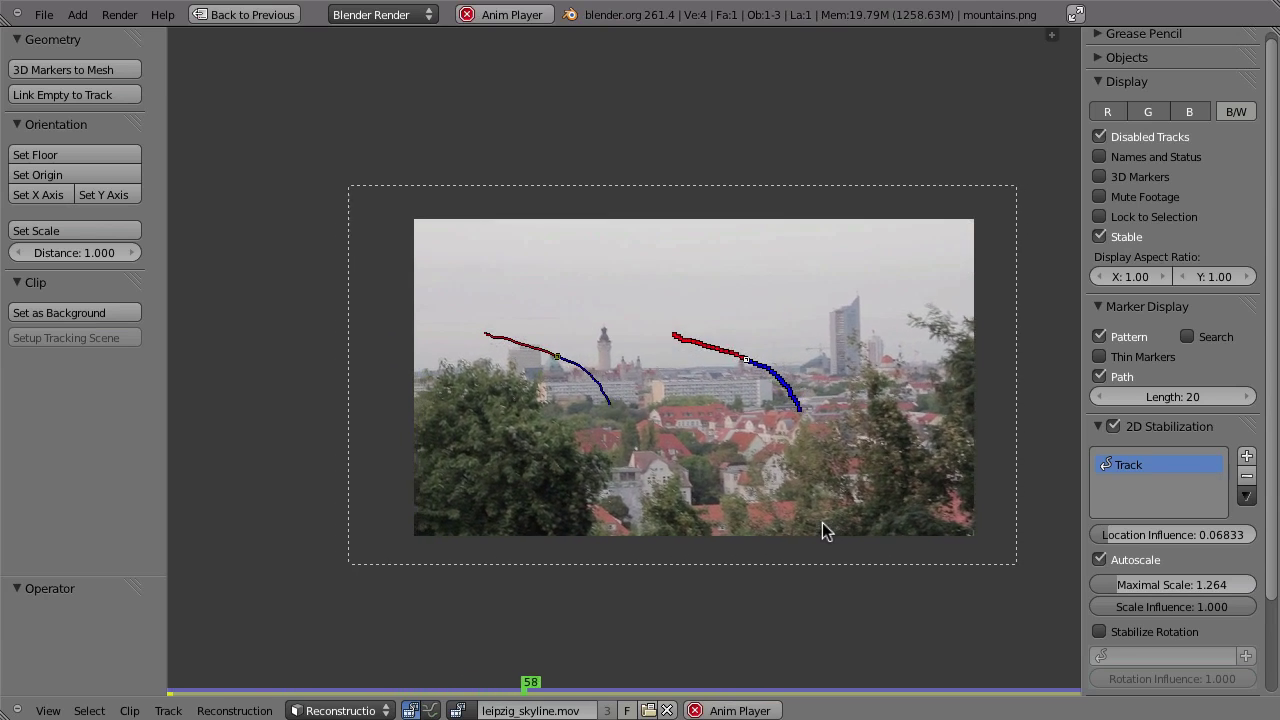
key("Escape")
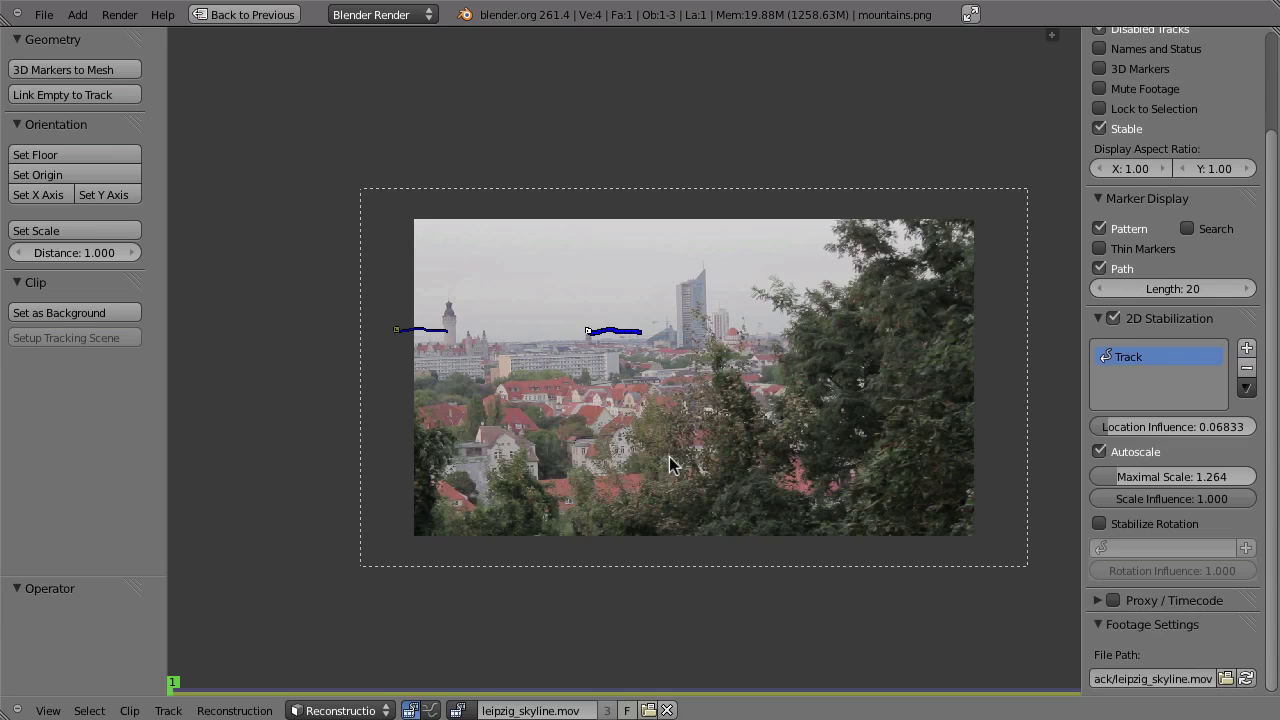
left_click_drag(1150, 427, 1103, 428)
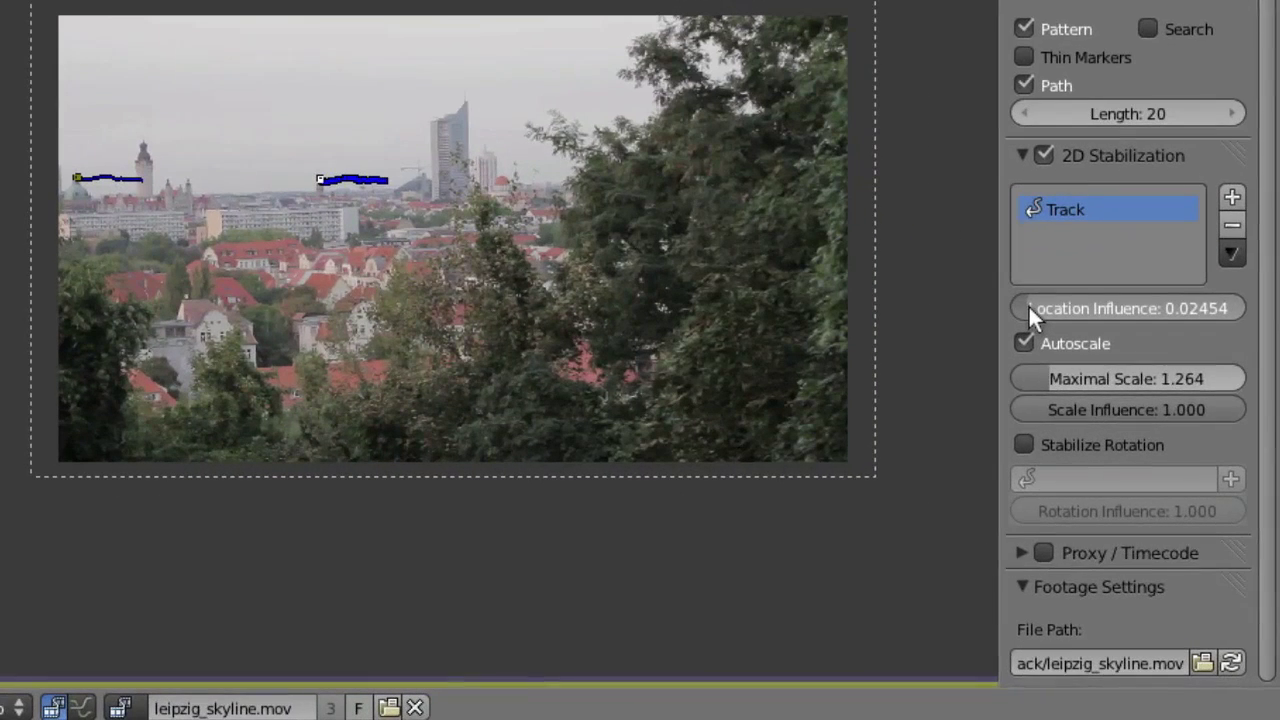
Set Location Influence to 0, enable Stabilize Rotation, and assign Track.002 as the rotation track
left_click_drag(1028, 306, 887, 310)
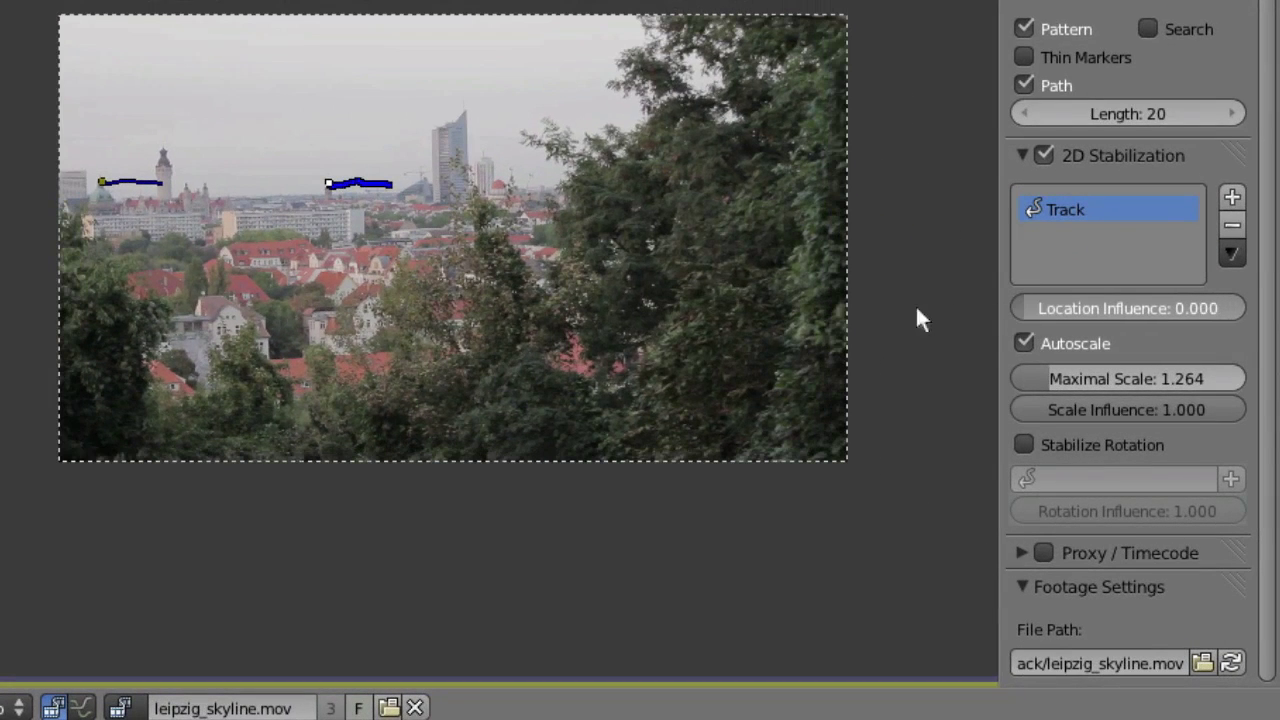
left_click(1020, 447)
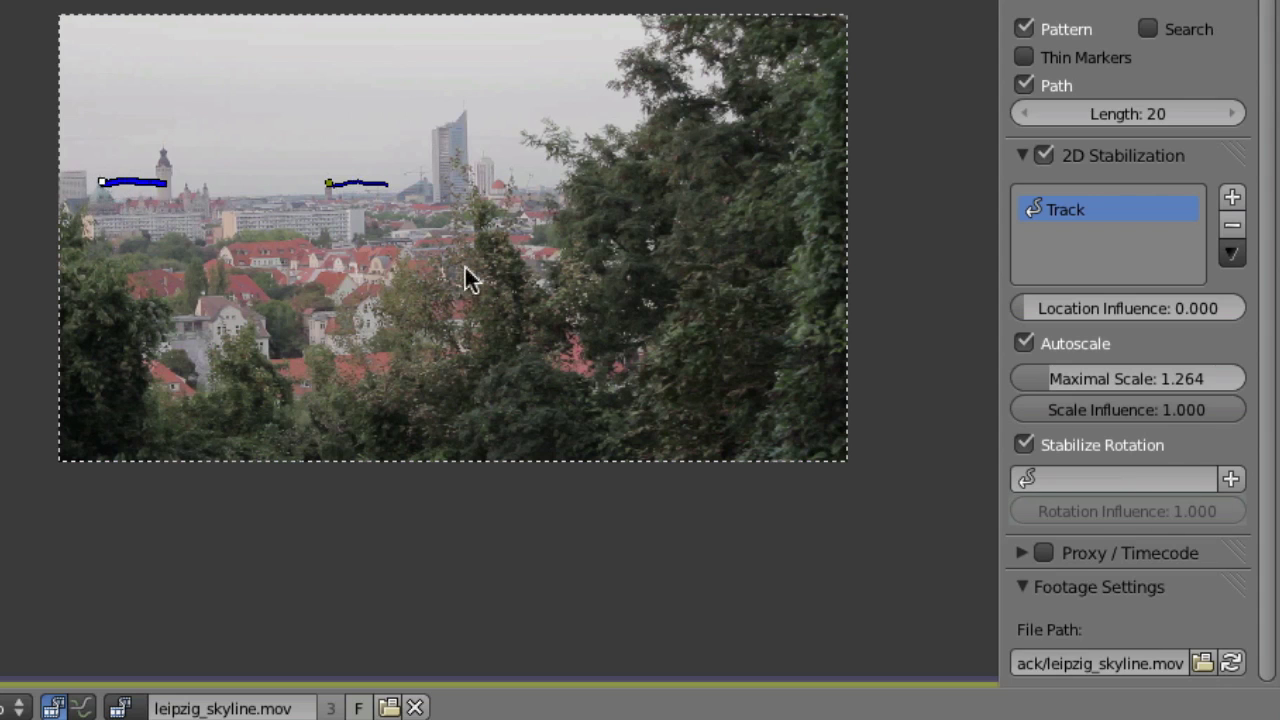
left_click(1231, 478)
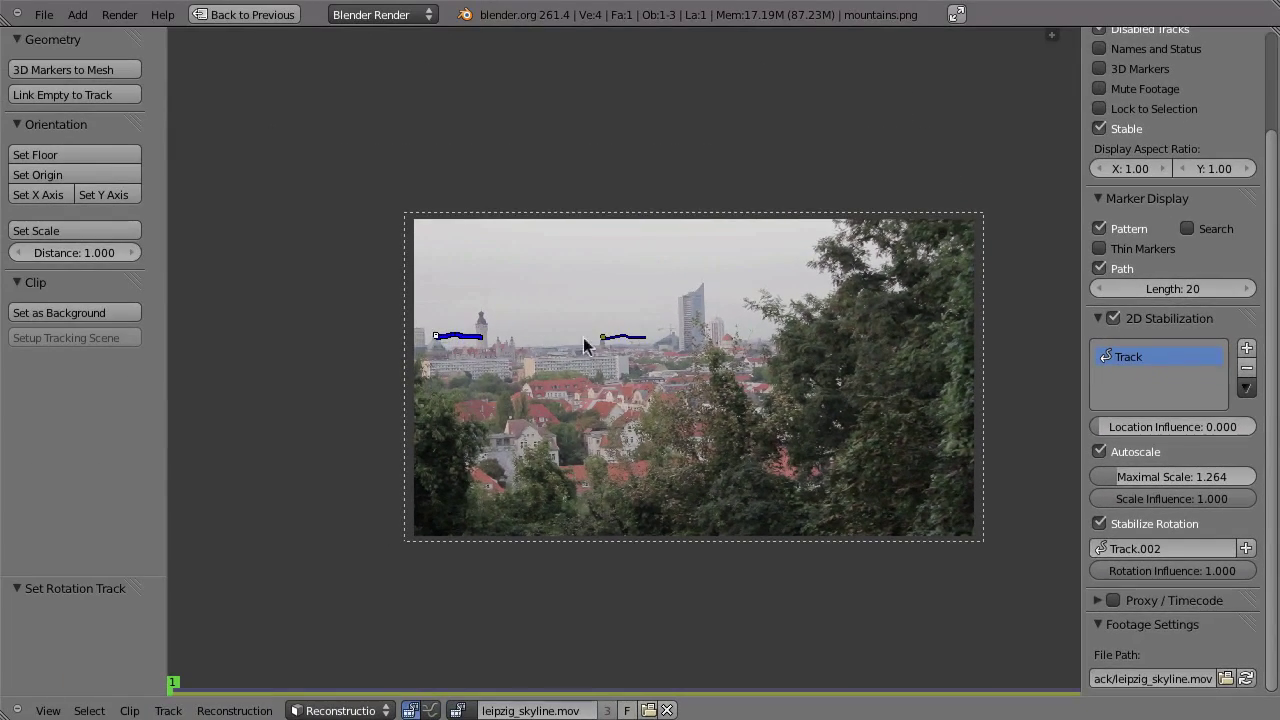
scroll(916, 252, "up", 2)
key("alt+a")
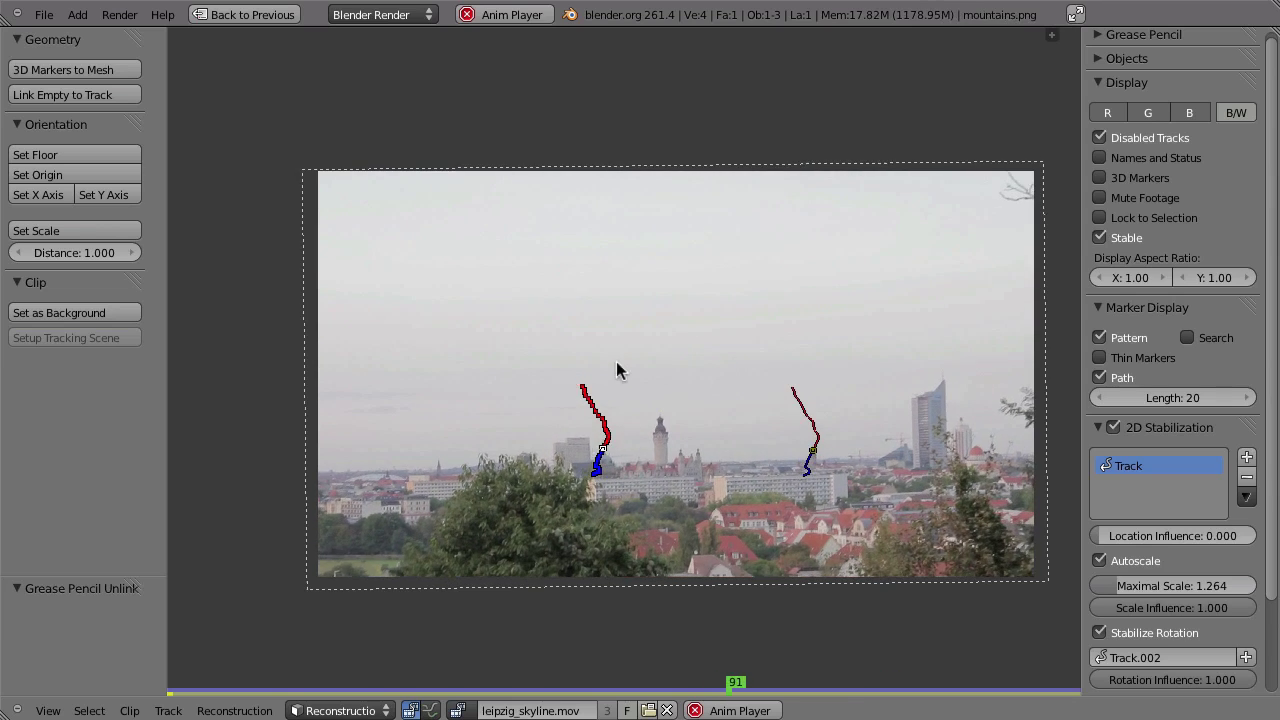
key("Escape")
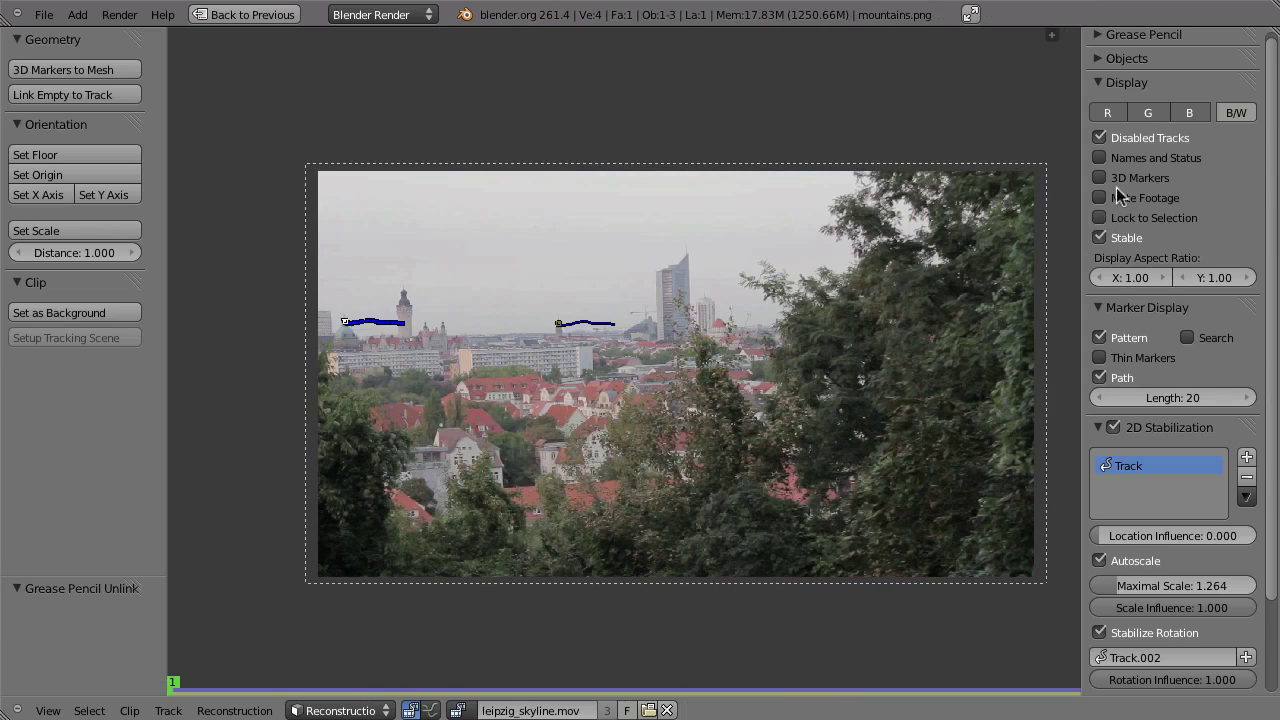
Toggle the Stable display off, on and off again to compare, then restore the Default layout
left_click(1100, 238)
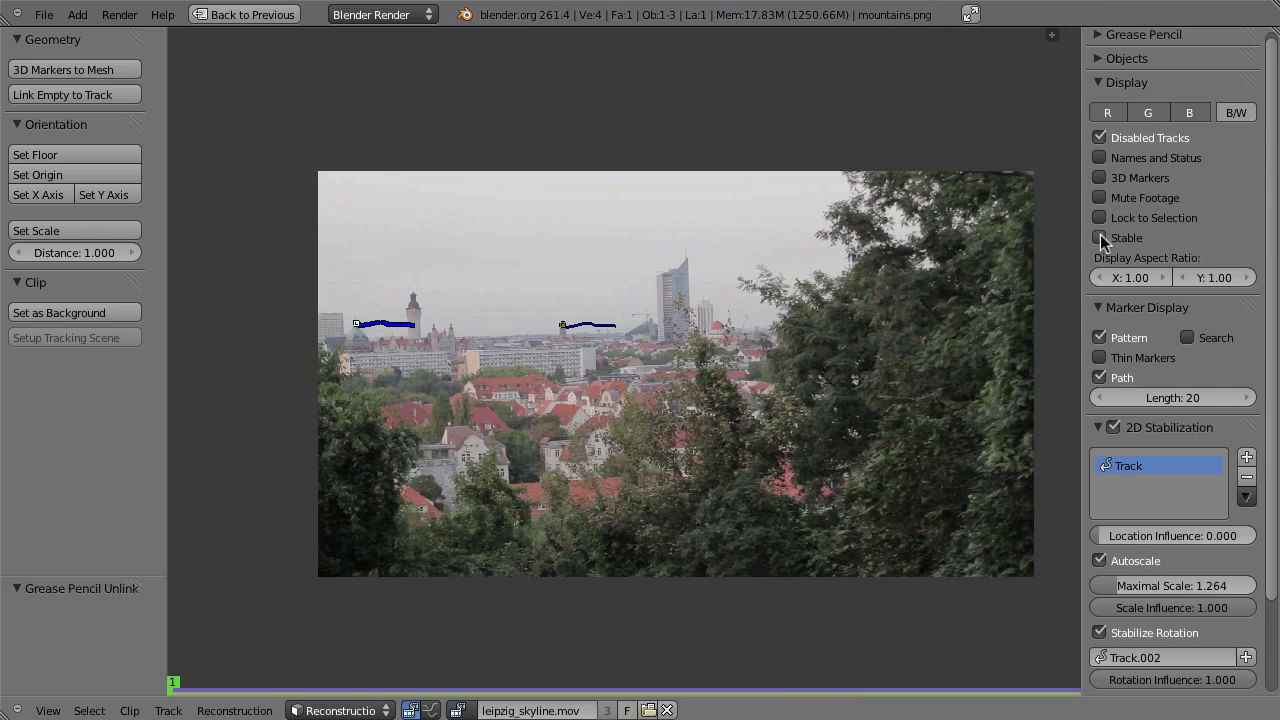
left_click(1101, 237)
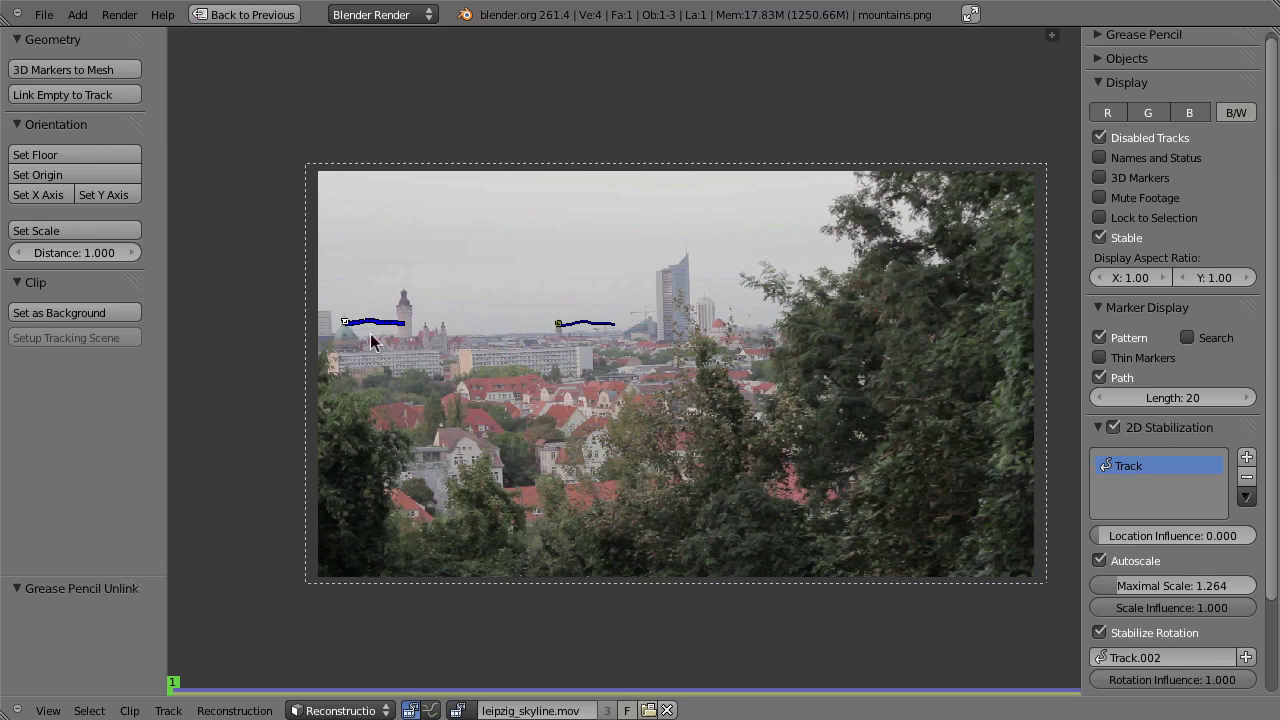
left_click(1100, 238)
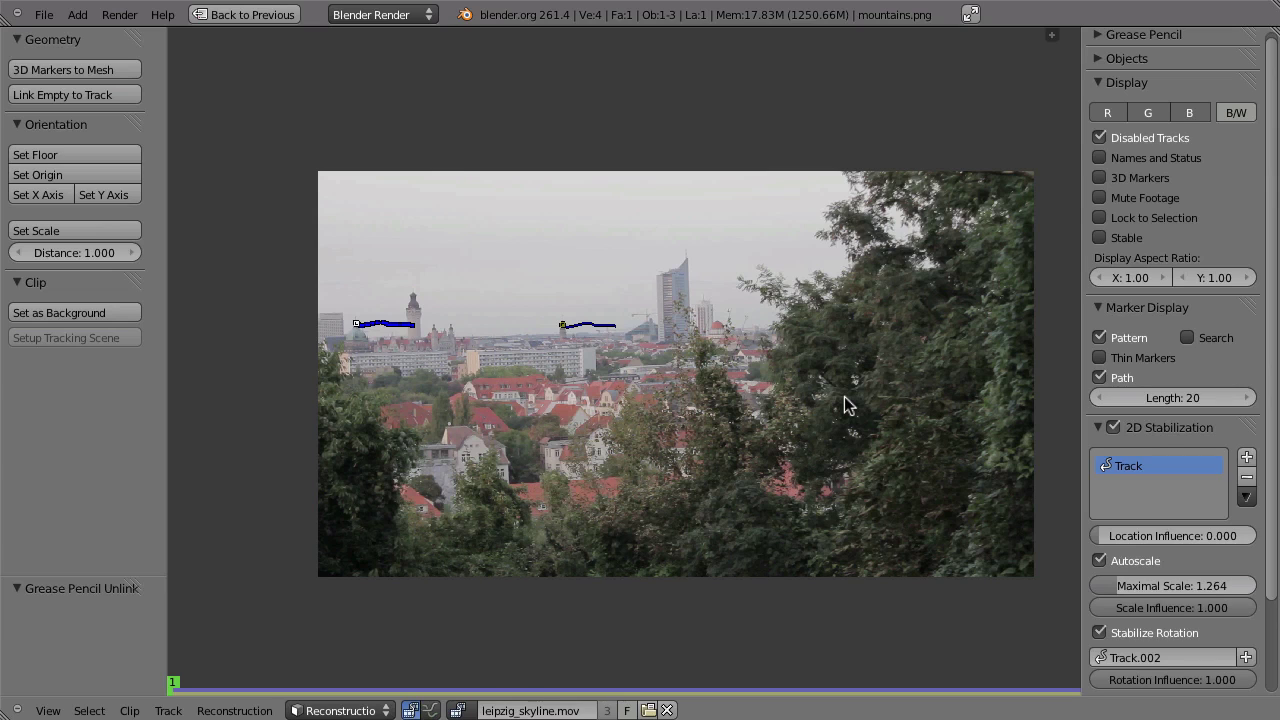
key("ctrl+Up")
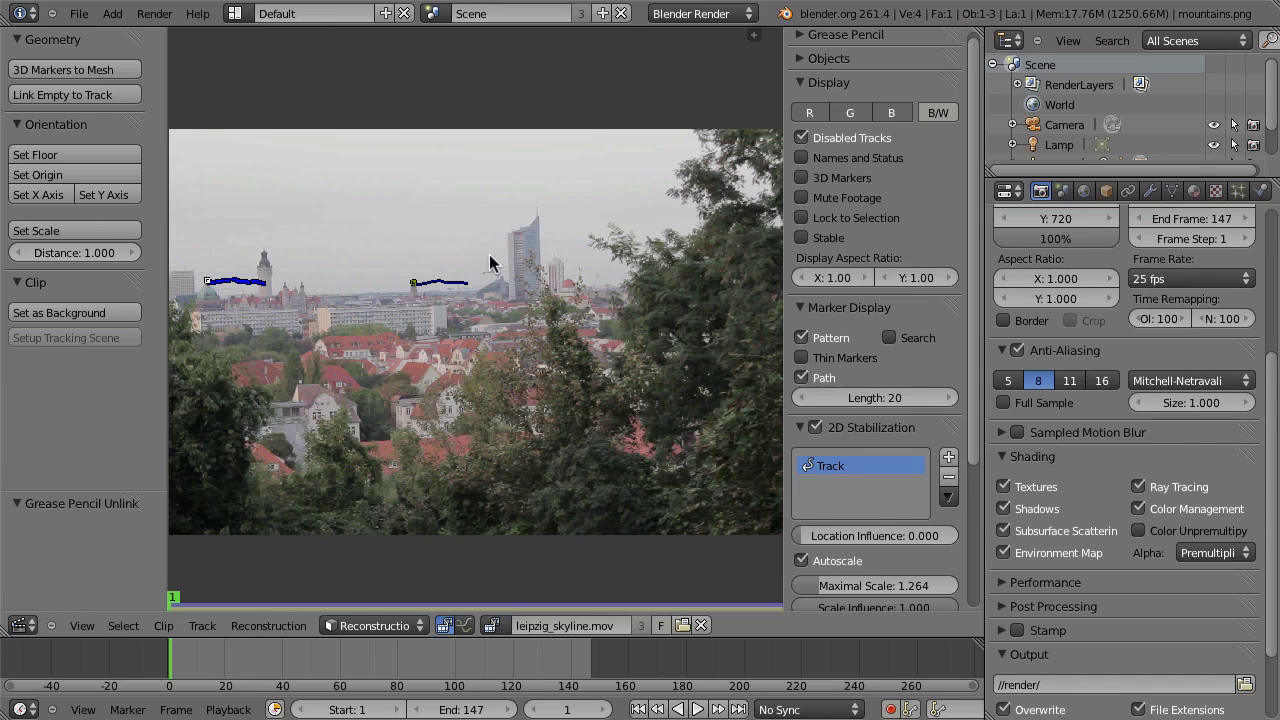
Switch to the Compositing screen, maximize the node editor, and move the Viewer and Composite nodes right
key("ctrl+Left")
key("ctrl+Up")
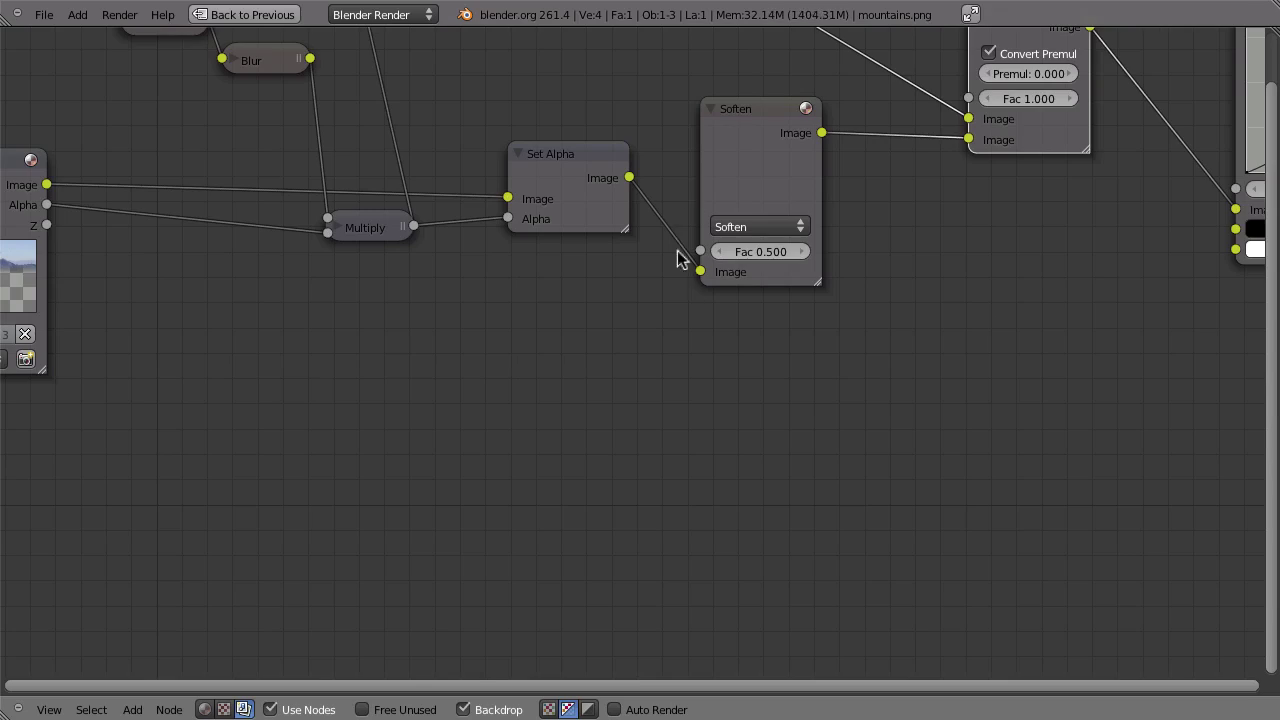
middle_click_drag(689, 287, 845, 351)
scroll(845, 351, "down", 5)
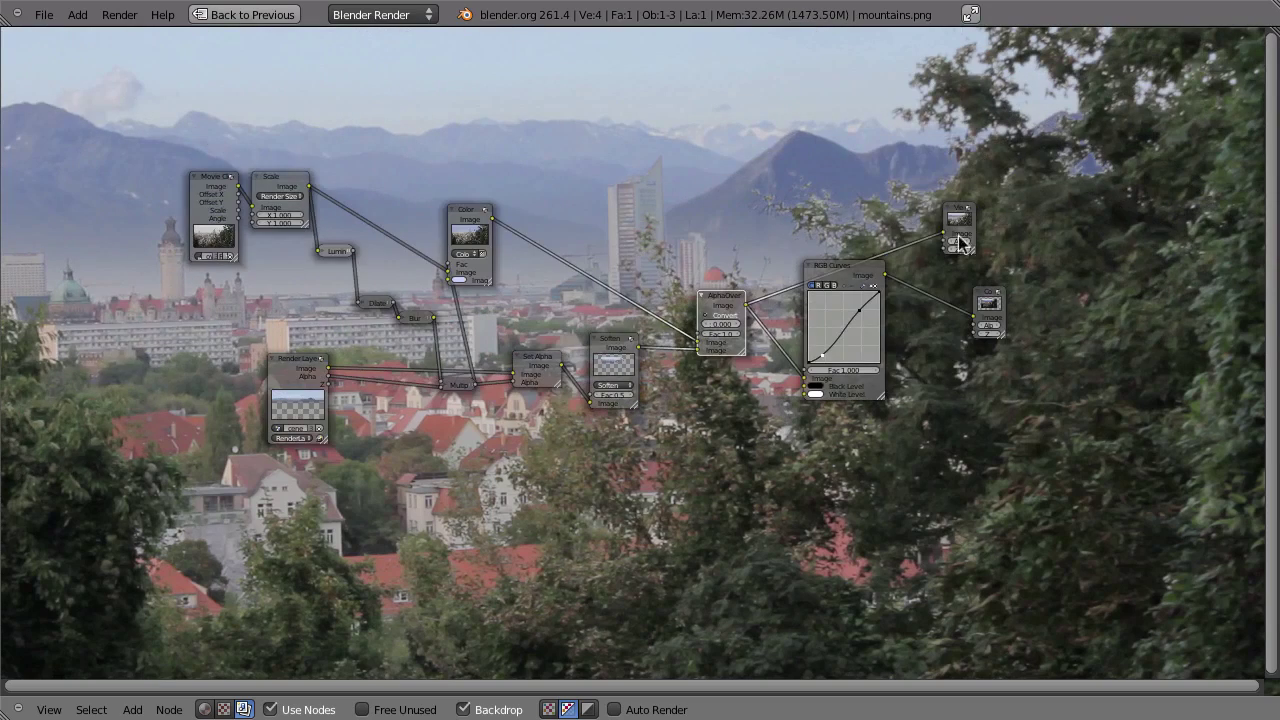
left_click_drag(958, 212, 1100, 105)
left_click_drag(845, 268, 825, 278)
left_click_drag(1008, 302, 1158, 265)
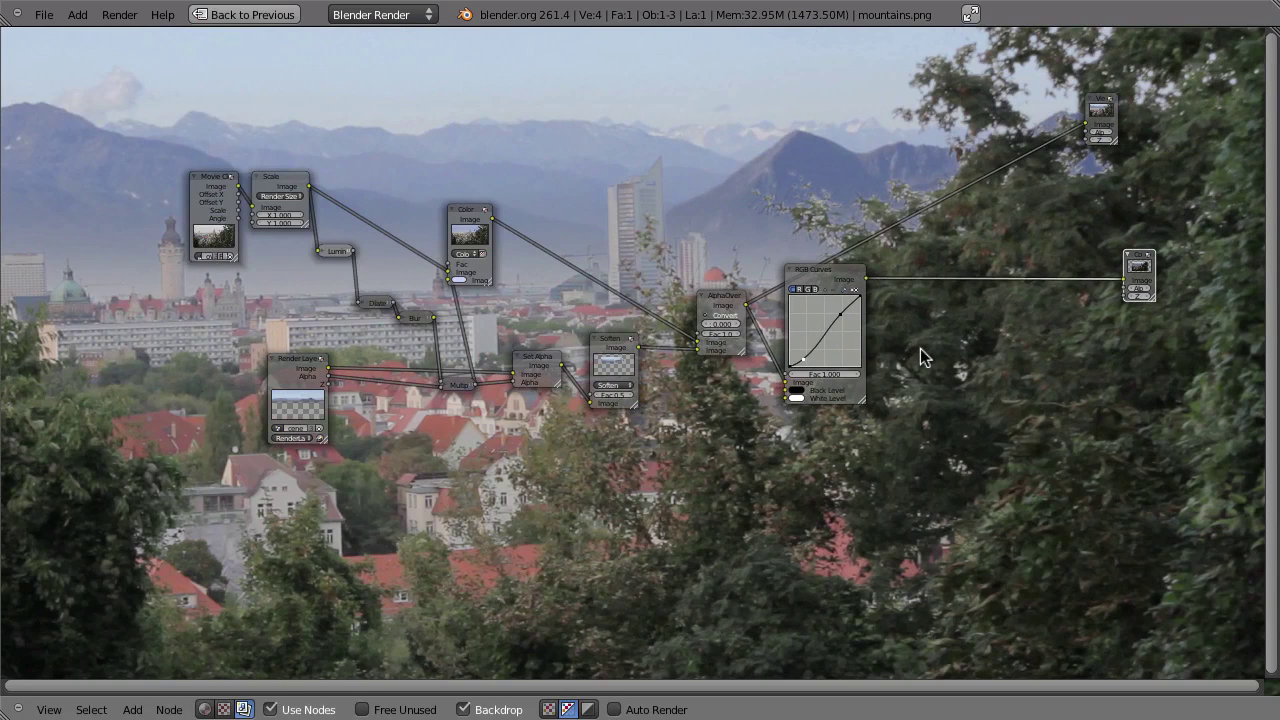
Add a Stabilize 2D node and insert it into the RGB Curves to Viewer link
key("shift+a")
mouse_move(914, 337)
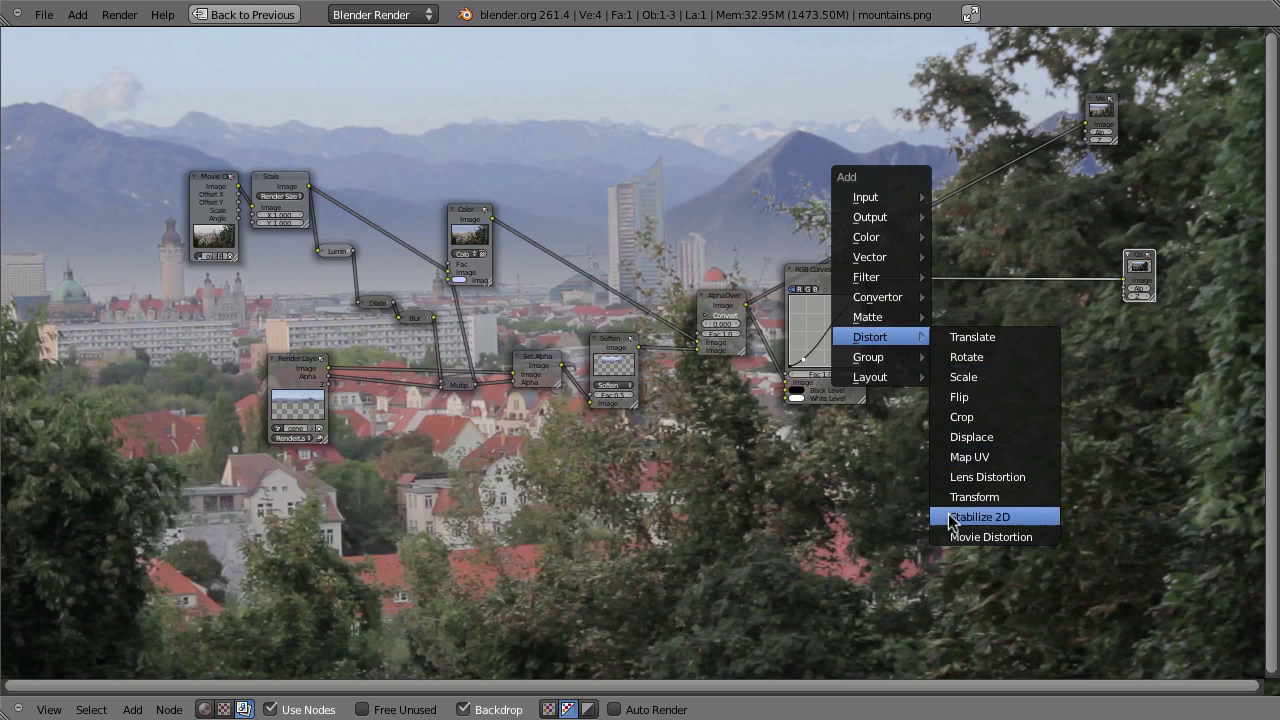
left_click(1018, 517)
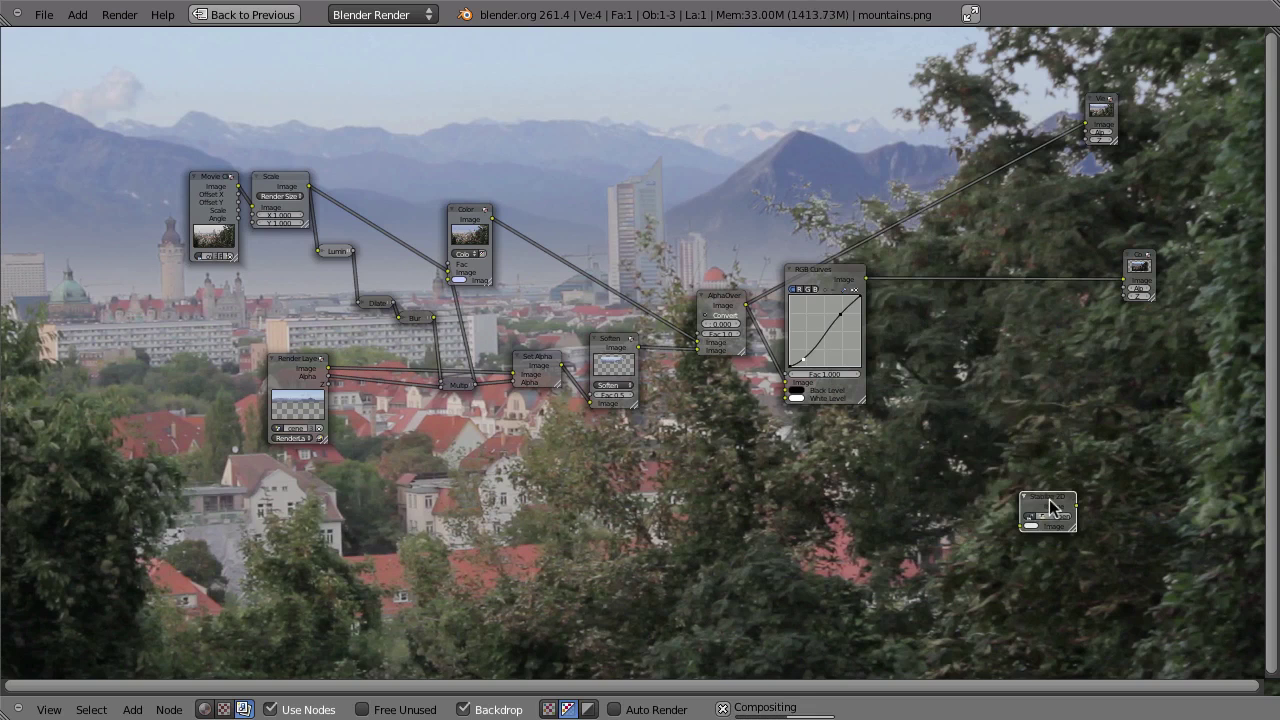
key("g")
left_click_drag(1030, 383, 1000, 300)
left_click(1000, 300)
Assign the clip leipzig_skyline.mov to the Stabilize 2D node
scroll(1030, 268, "up", 3)
scroll(1030, 268, "up", 1)
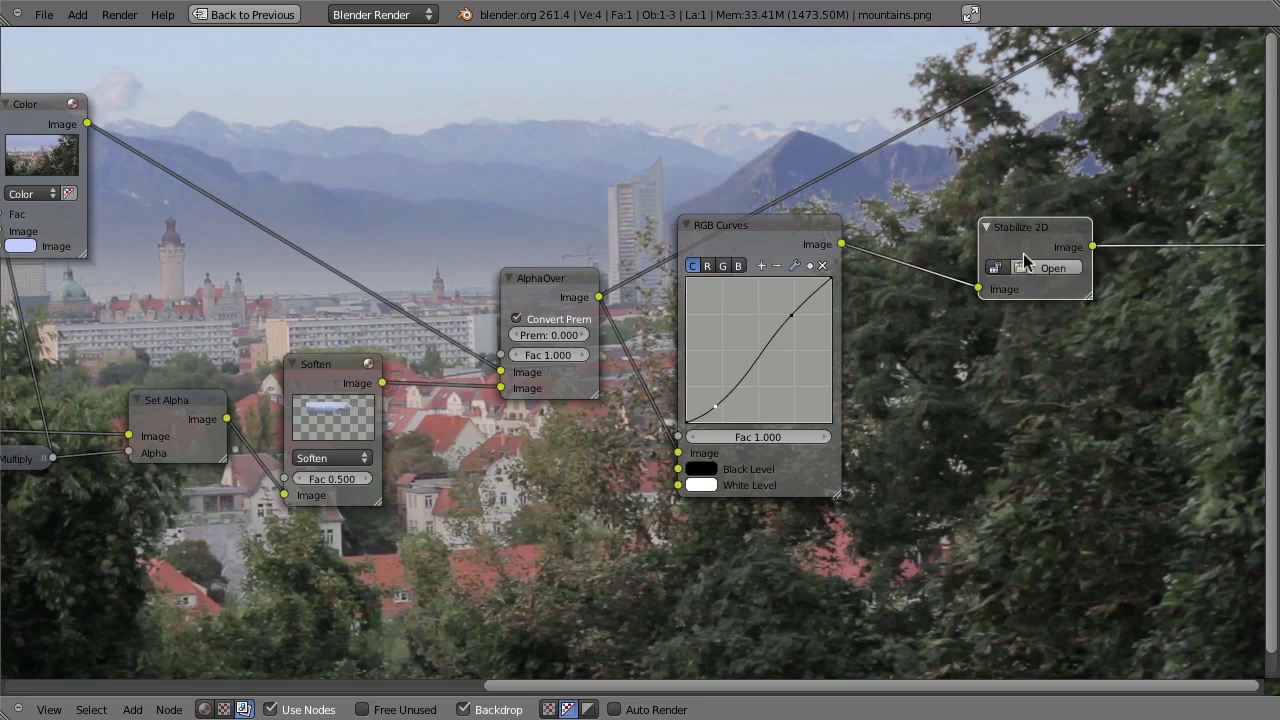
left_click(995, 267)
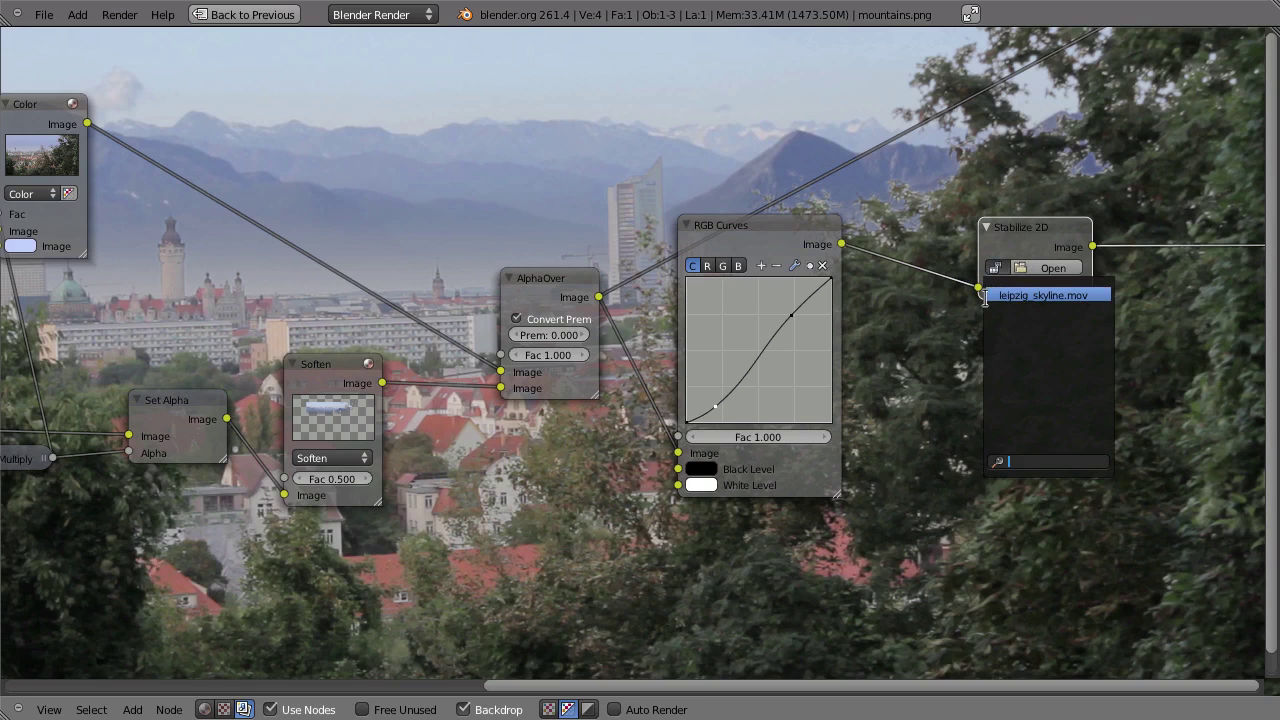
left_click(1086, 295)
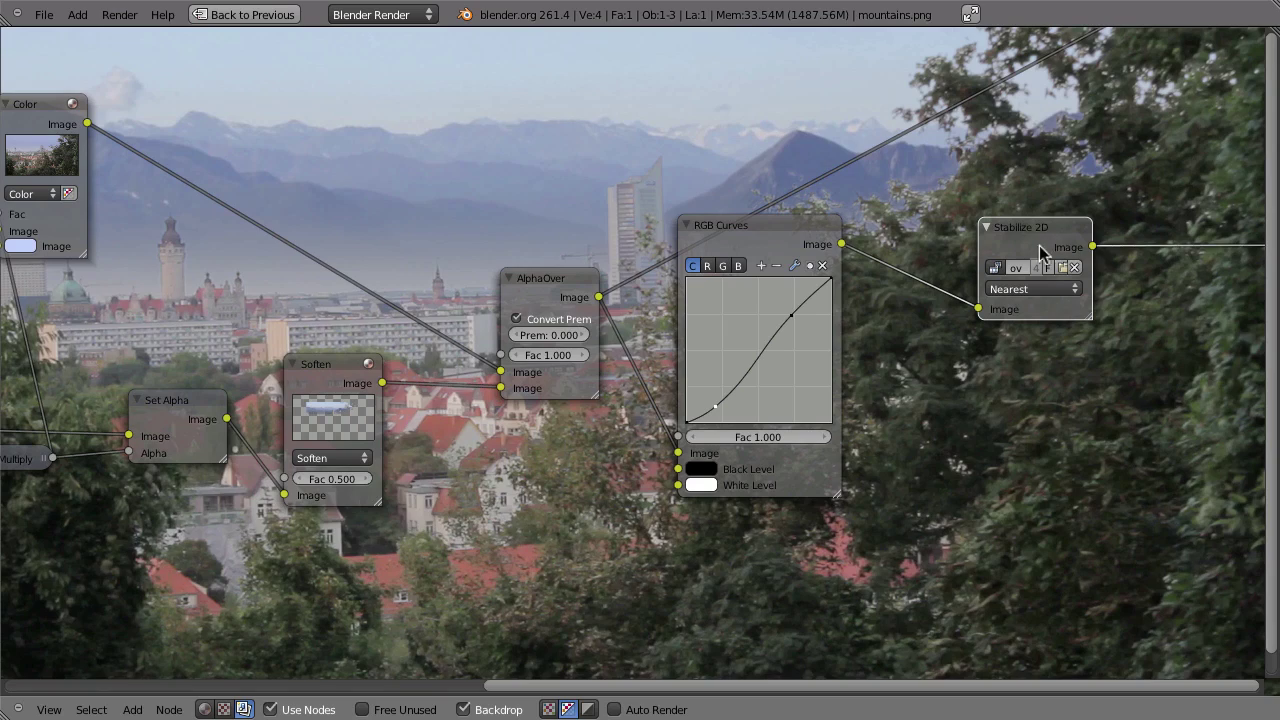
scroll(968, 285, "down", 1)
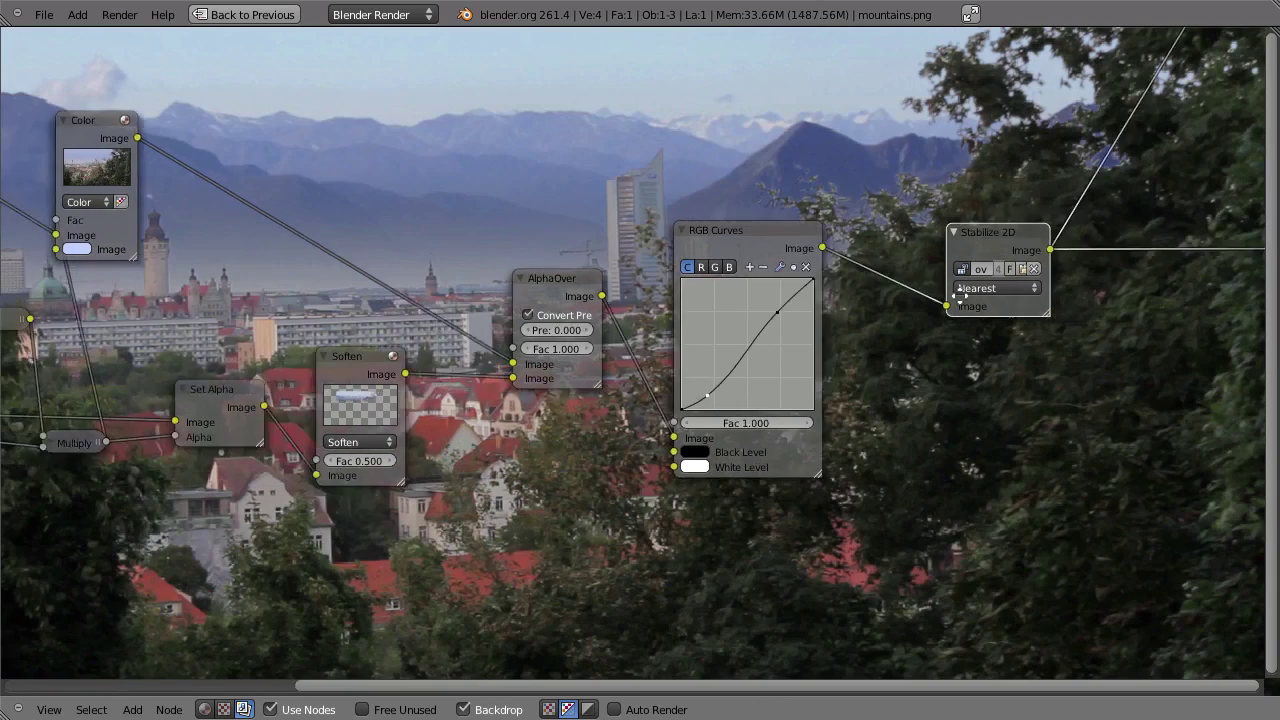
Zoom out of the node editor to view the whole compositor tree
scroll(958, 300, "down", 2)
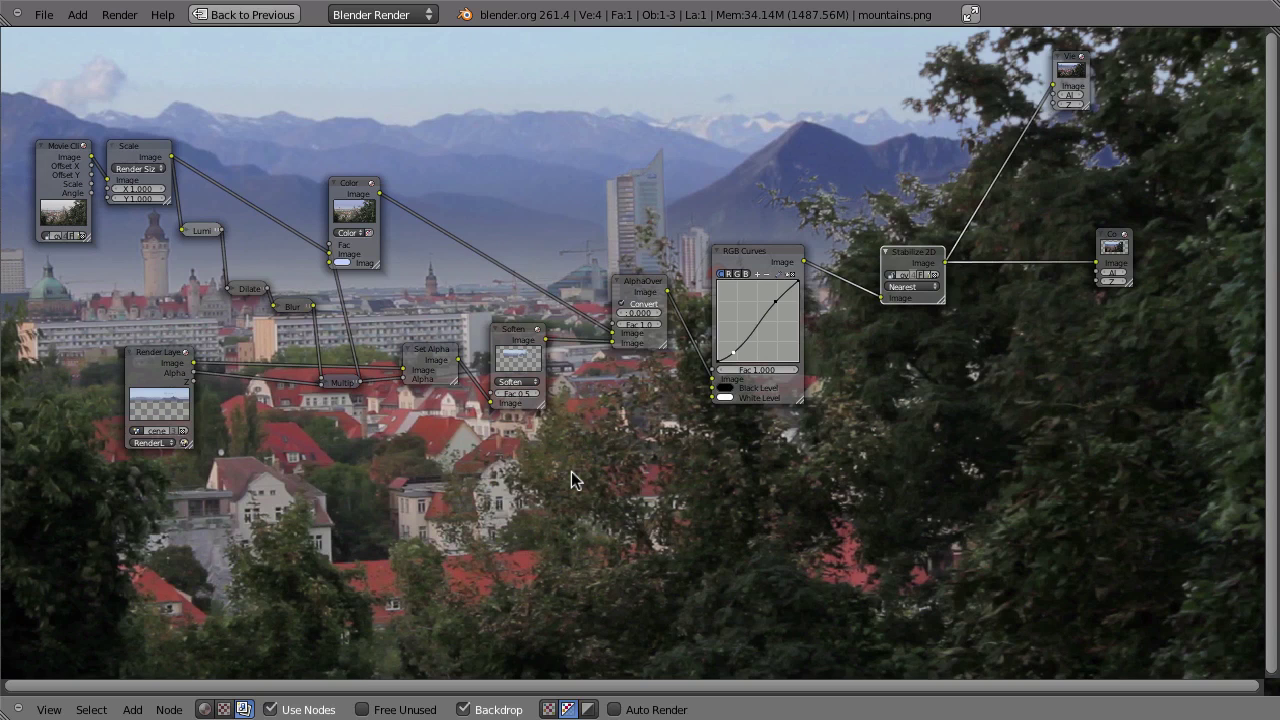
Back in the clip view, set Location Influence to 1.000 and re-enable the Stable display
key("ctrl+Up")
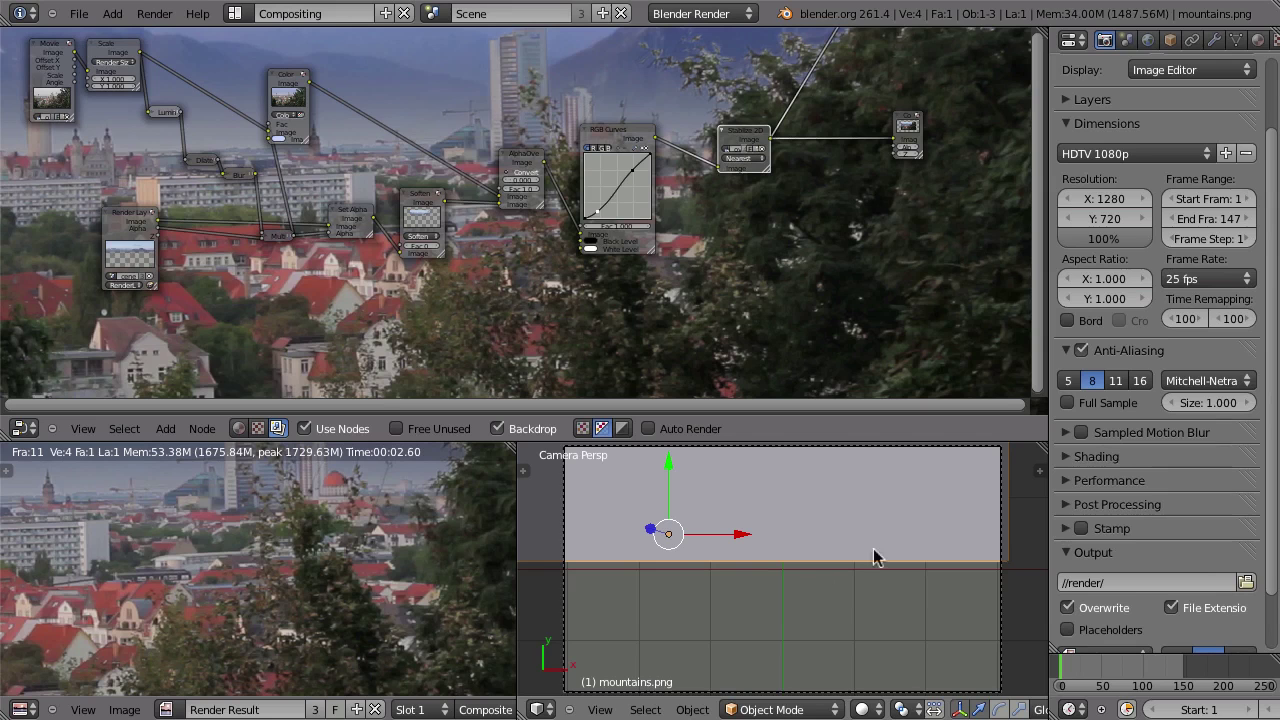
key("ctrl+Up")
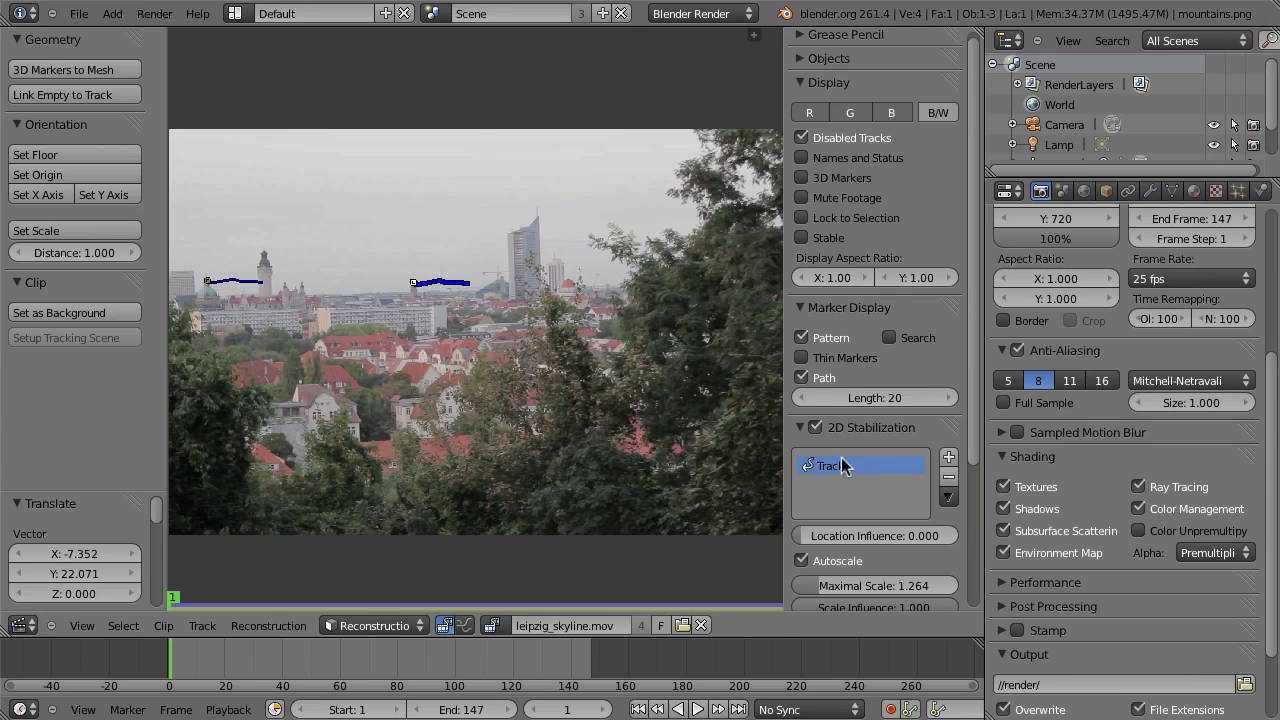
left_click(852, 466)
left_click_drag(836, 539, 953, 407)
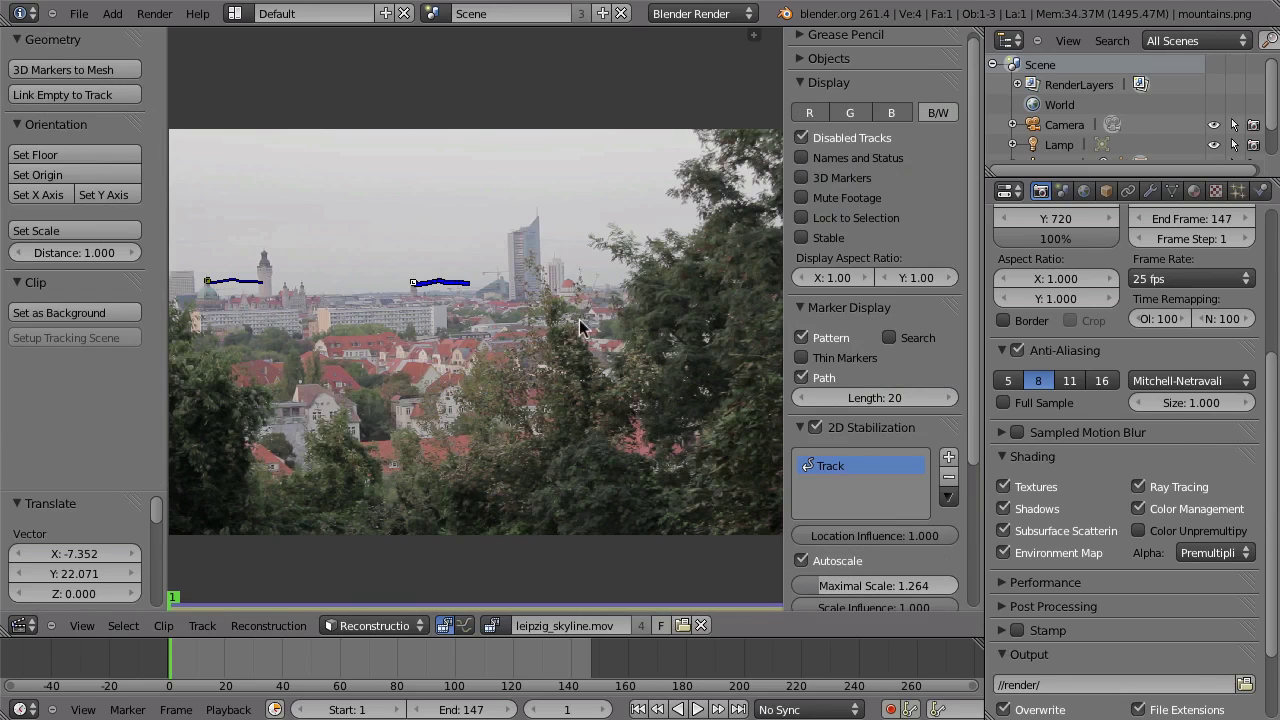
scroll(887, 535, "down", 2)
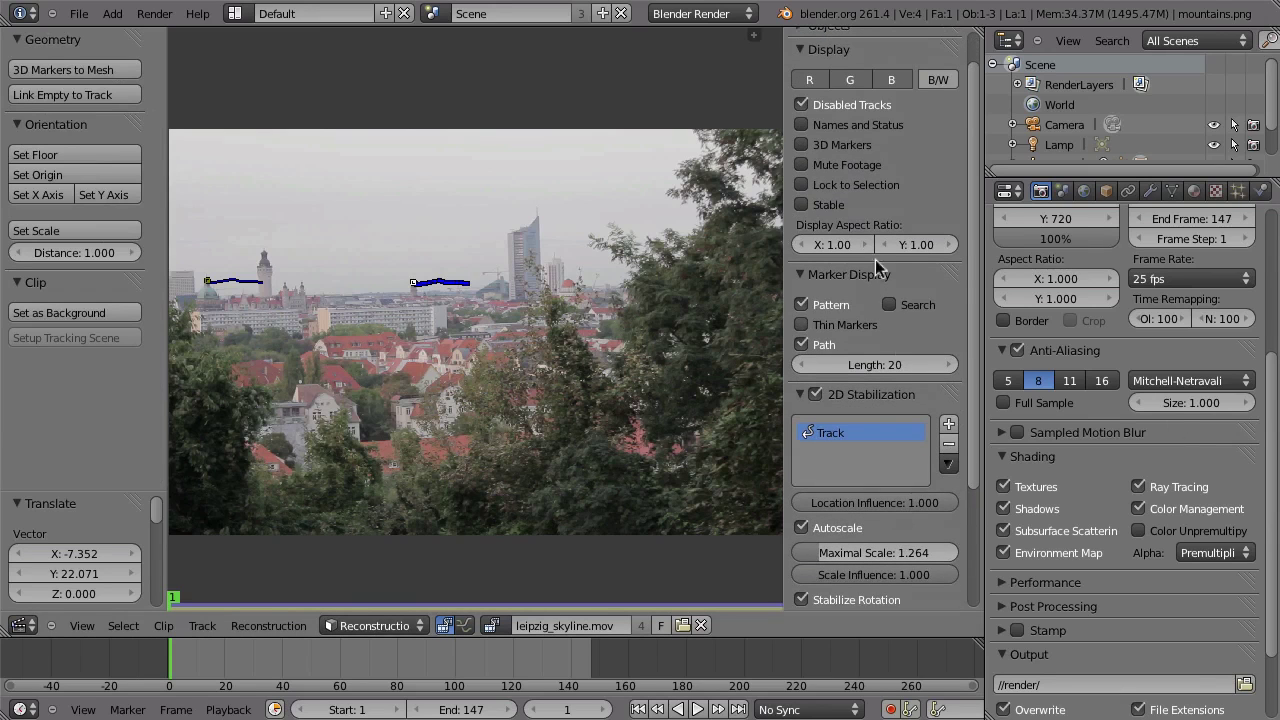
left_click(815, 206)
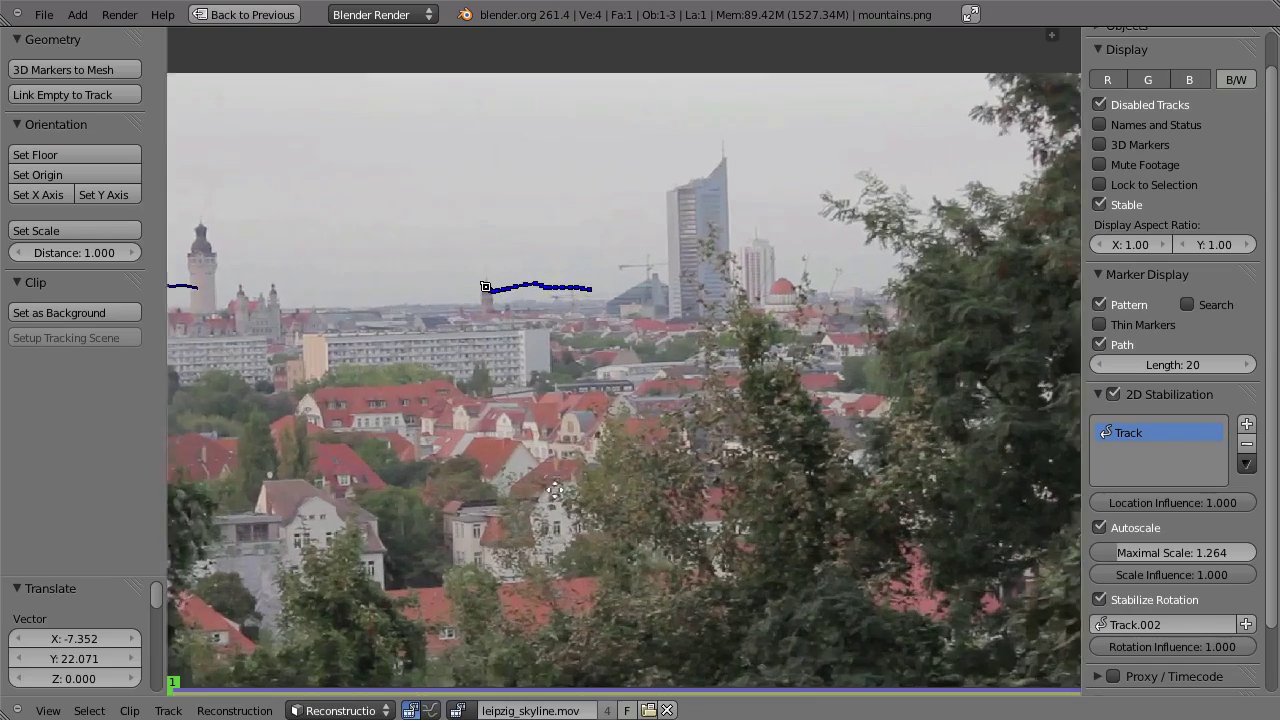
Play the location- and rotation-stabilized skyline clip, stop at frame 1, and zoom out
key("alt+a")
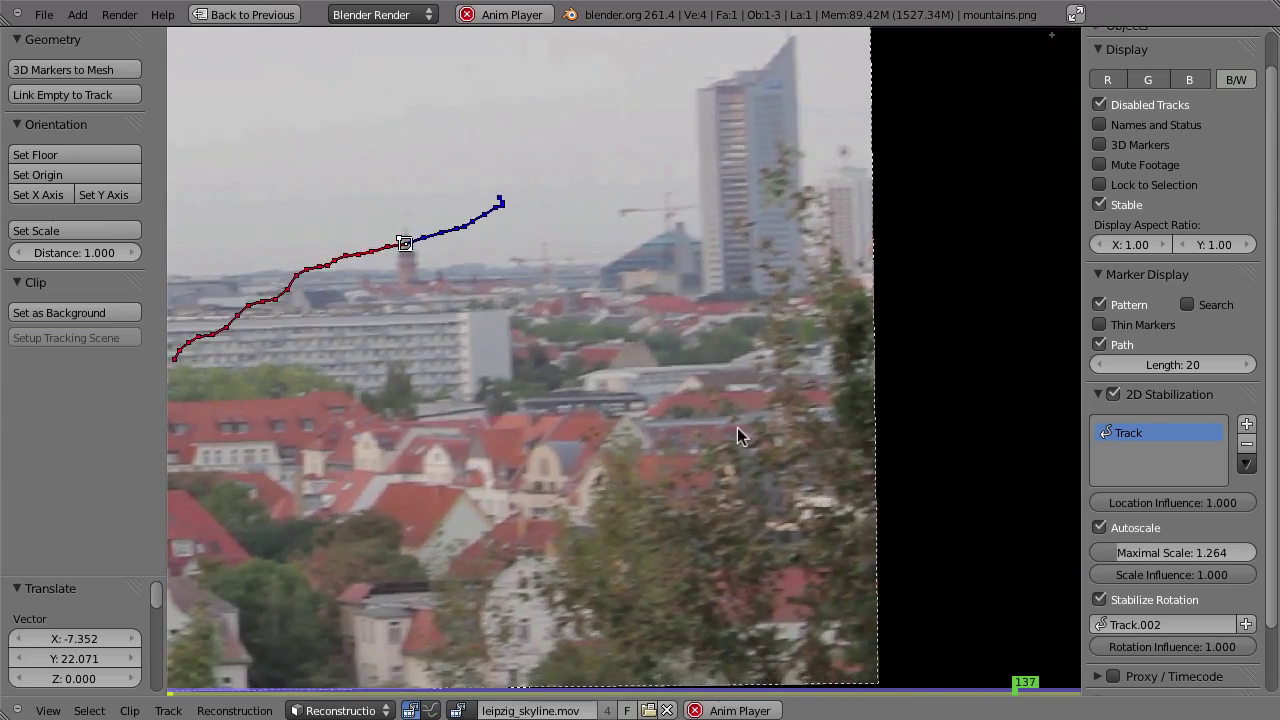
key("Escape")
scroll(782, 371, "down", 2)
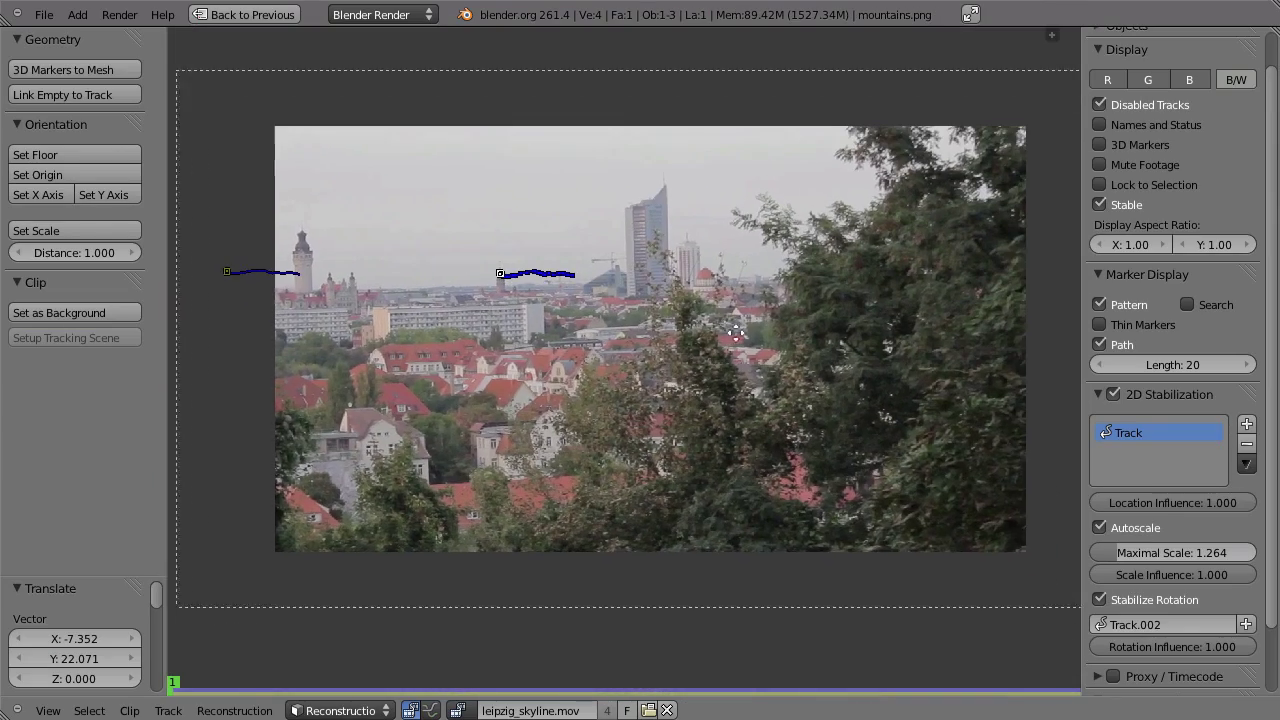